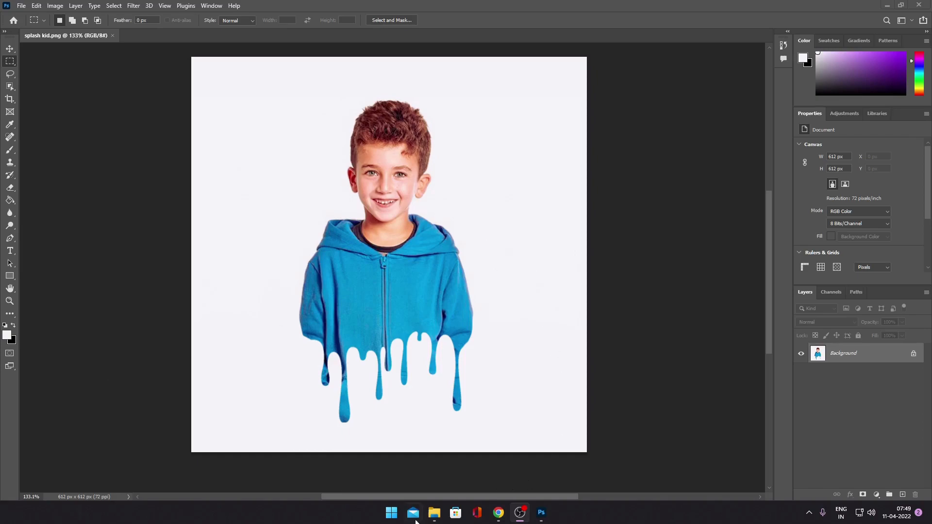
- Open the photo of the boy in the blue hoodie from the file browser as its own document
click(434, 512)
drag(447, 198, 740, 138)
drag(669, 287, 212, 42)
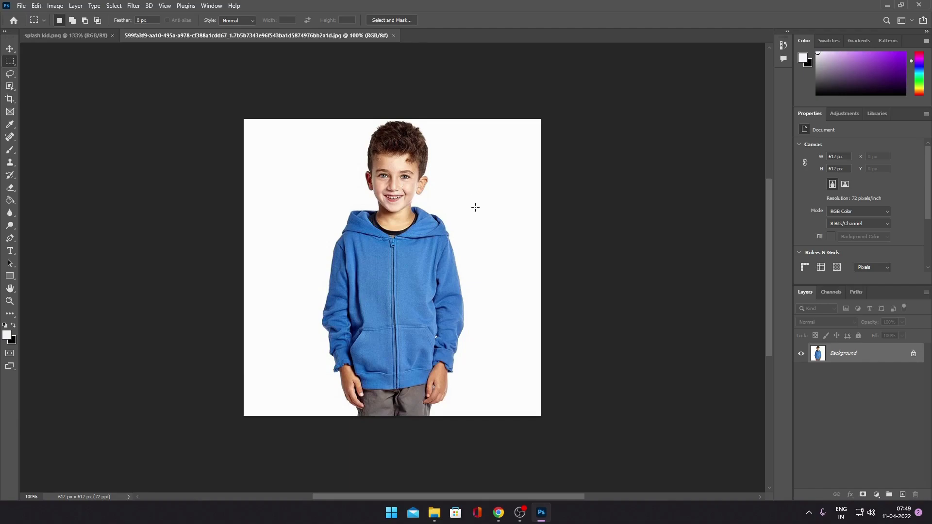
- Select the boy automatically using Select Subject with the Object Selection tool
click(10, 87)
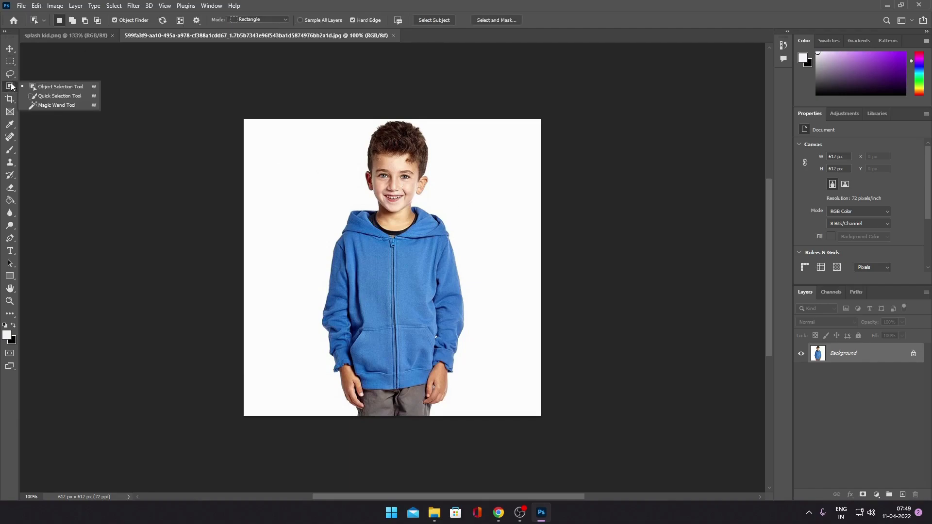
click(77, 86)
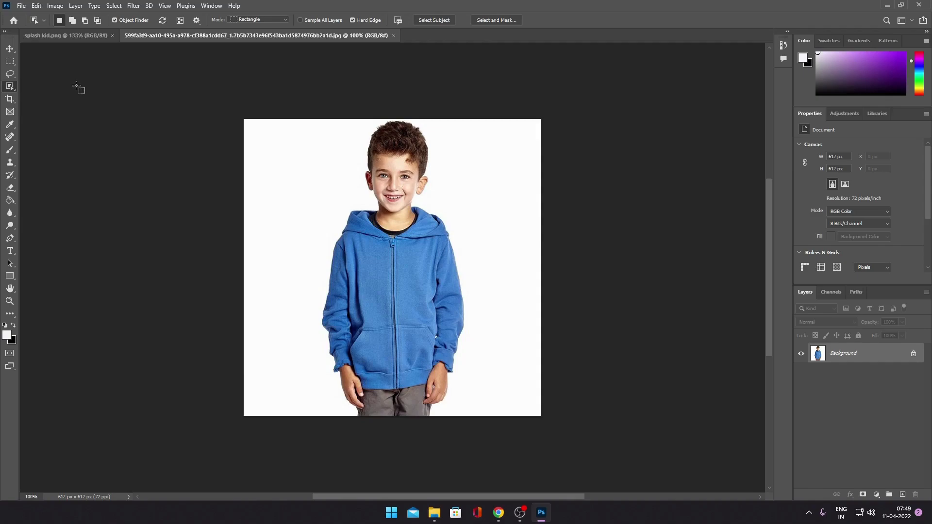
click(424, 21)
- Duplicate the Background layer, mask the copy to the boy's selection, and hide the original Background
drag(822, 366, 902, 494)
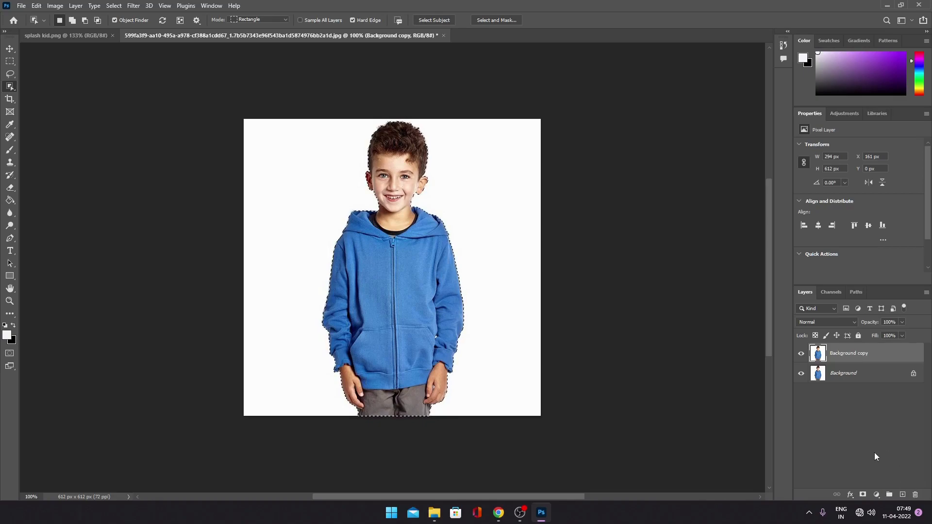
click(862, 494)
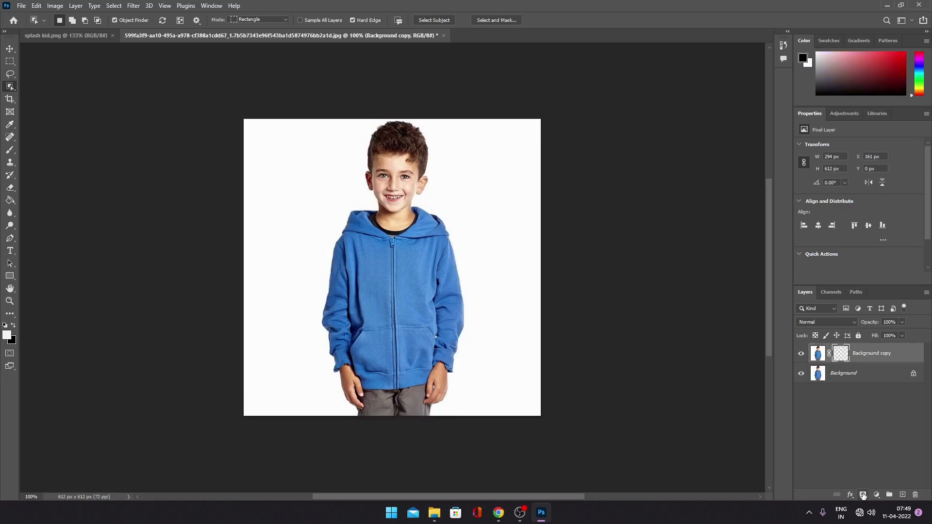
click(801, 374)
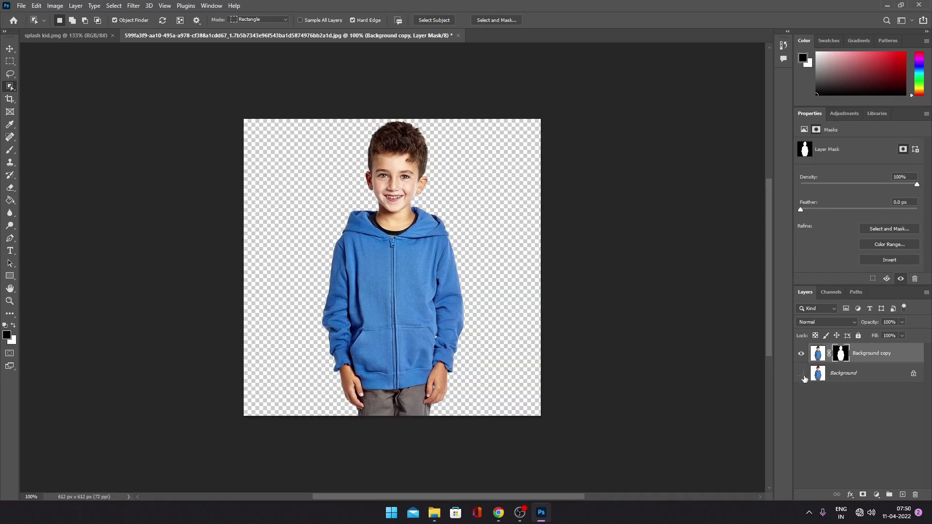
- Create a new layer between Background and Background copy and fill it with white
click(892, 379)
click(902, 495)
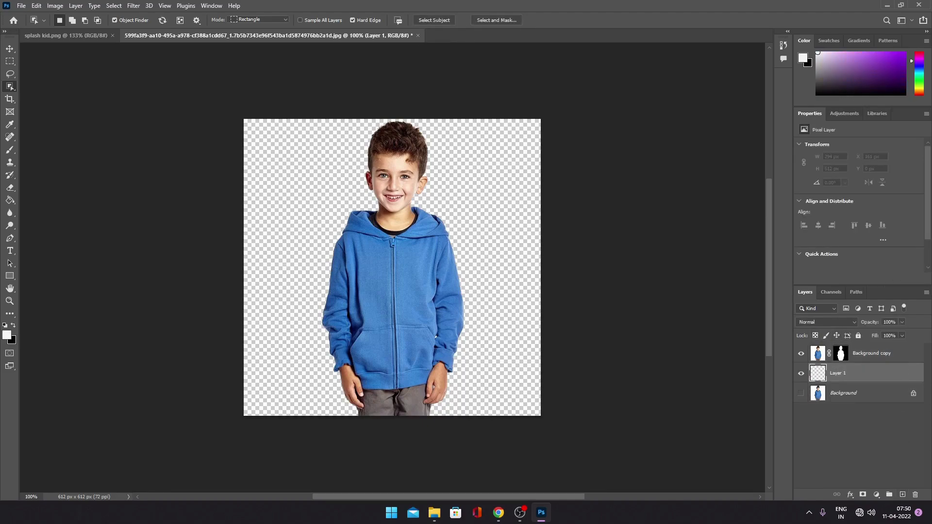
click(10, 200)
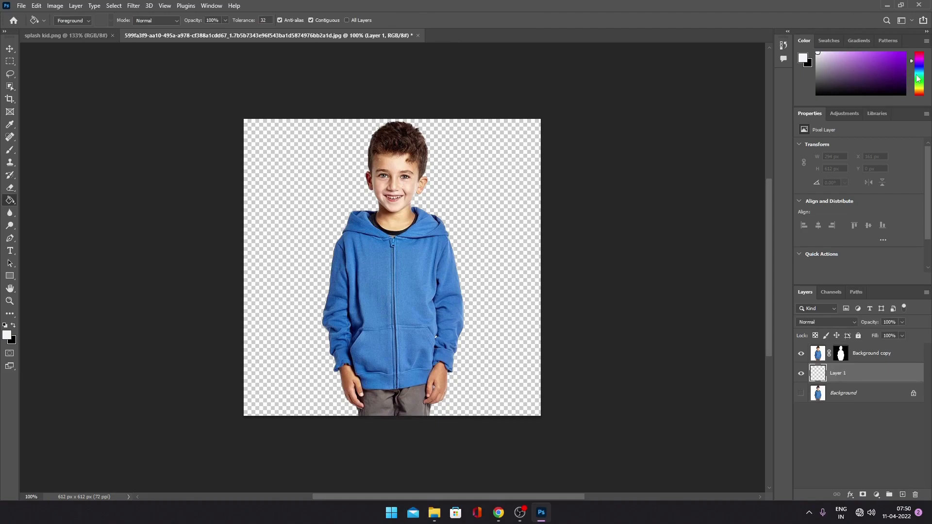
click(412, 285)
click(9, 48)
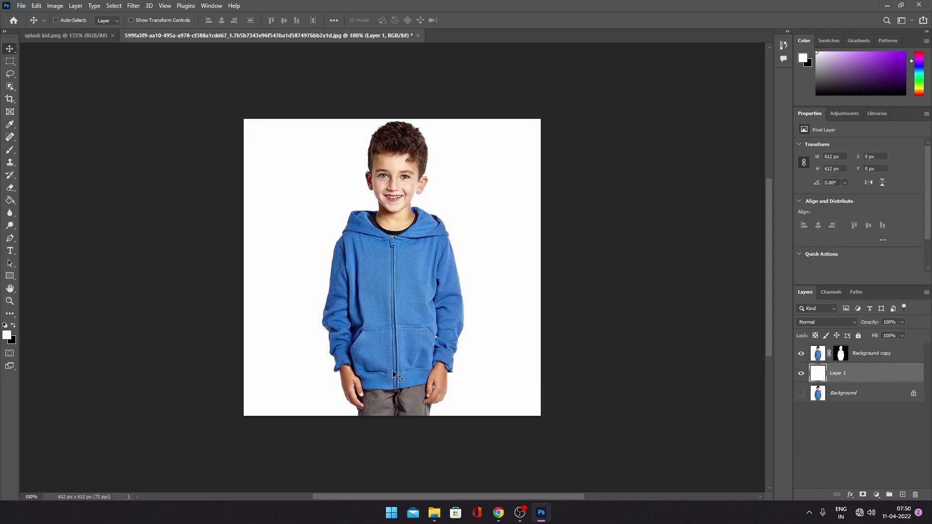
- Open the seamless black paint dripping vector image from the file browser as a separate document
click(896, 354)
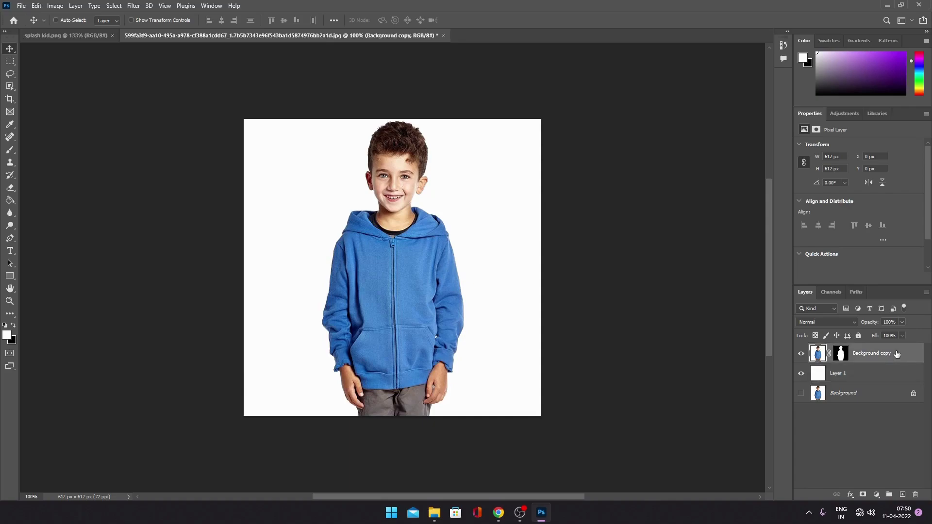
click(437, 515)
mouse_move(777, 243)
mouse_down()
mouse_move(680, 221)
mouse_move(542, 35)
mouse_up()
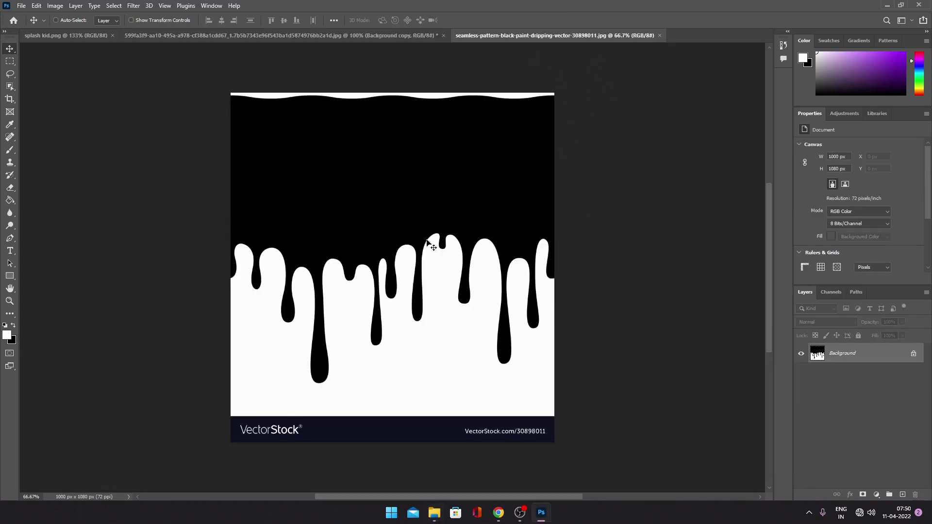
- Copy the rectangular area above the VectorStock footer to a new layer and delete the original image layer
click(10, 61)
drag(202, 74, 621, 394)
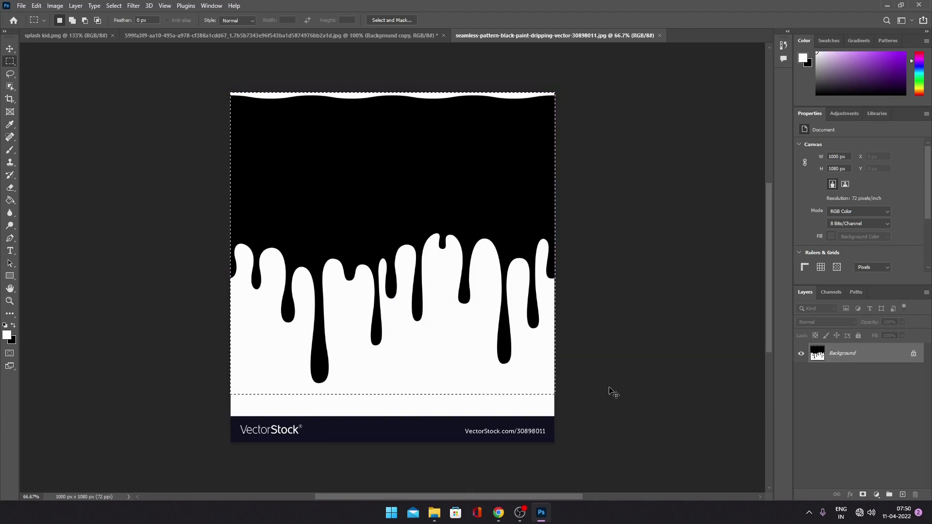
key(ctrl+j)
click(913, 374)
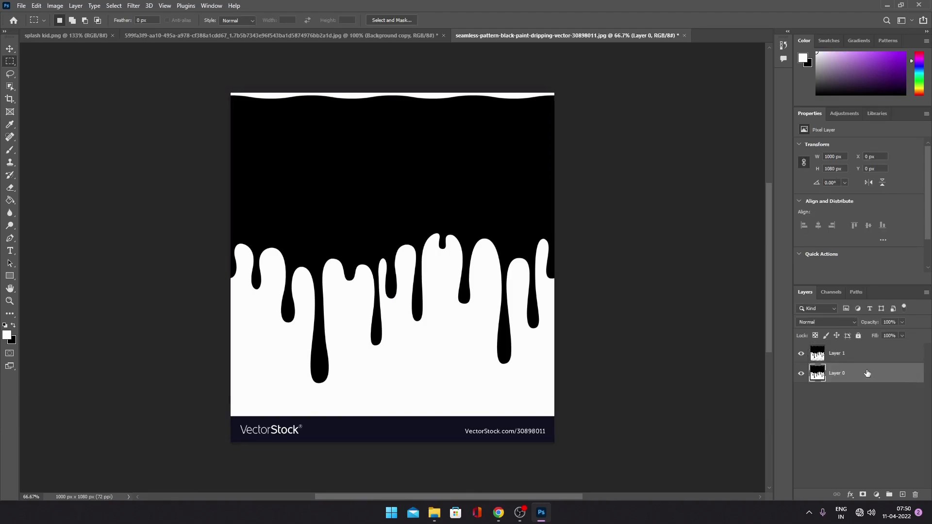
key(Delete)
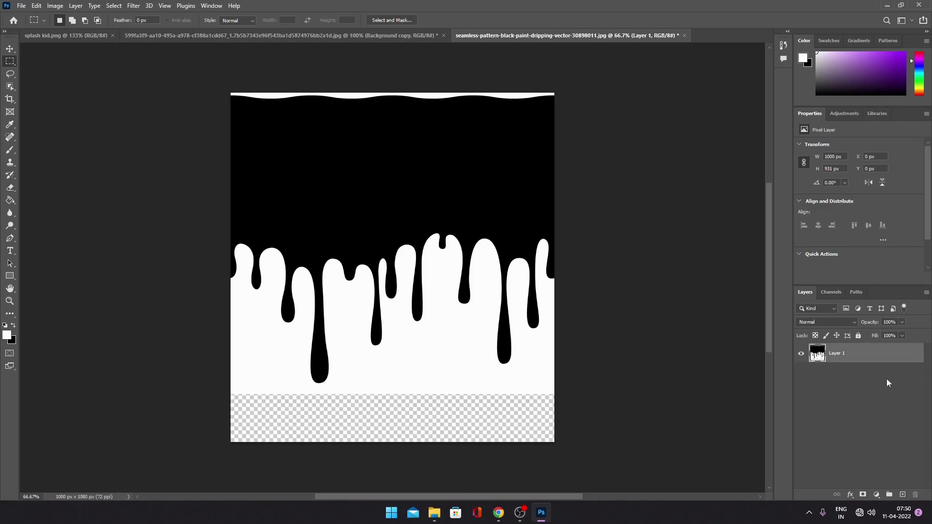
- Isolate the black paint on a new layer using Color Range with fuzziness 200, and delete the source layer beneath it
click(10, 48)
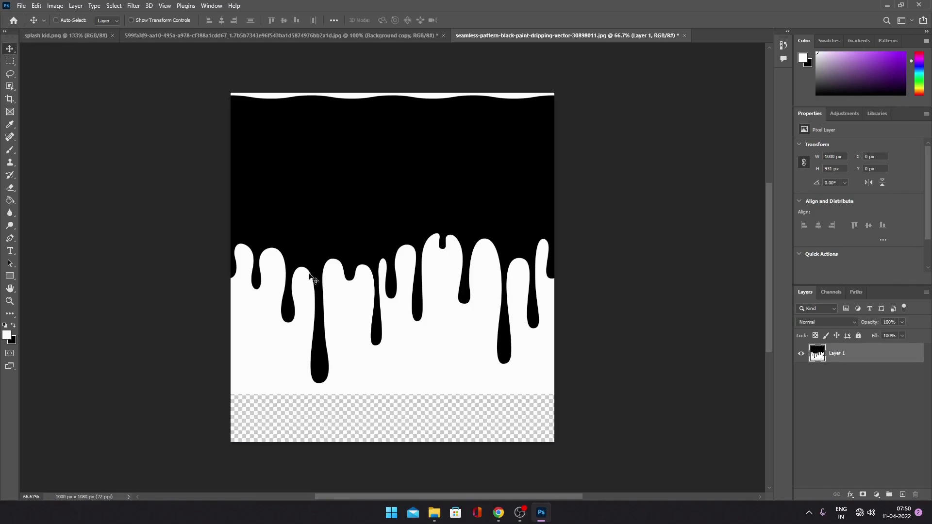
click(117, 6)
click(153, 97)
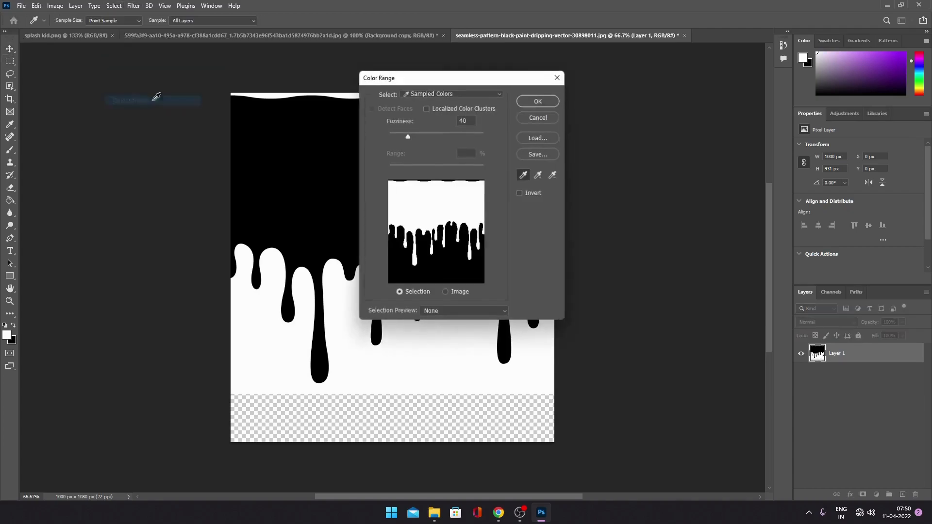
click(322, 141)
drag(441, 135, 506, 135)
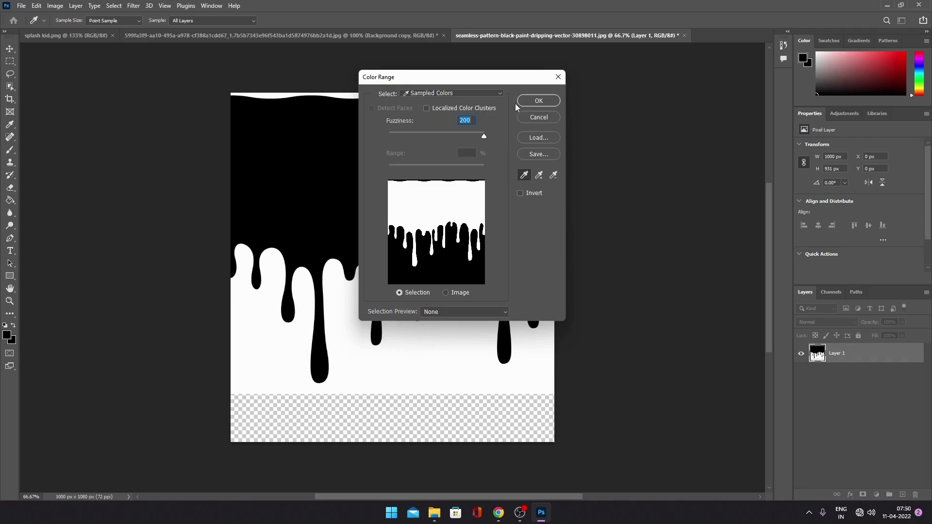
click(537, 101)
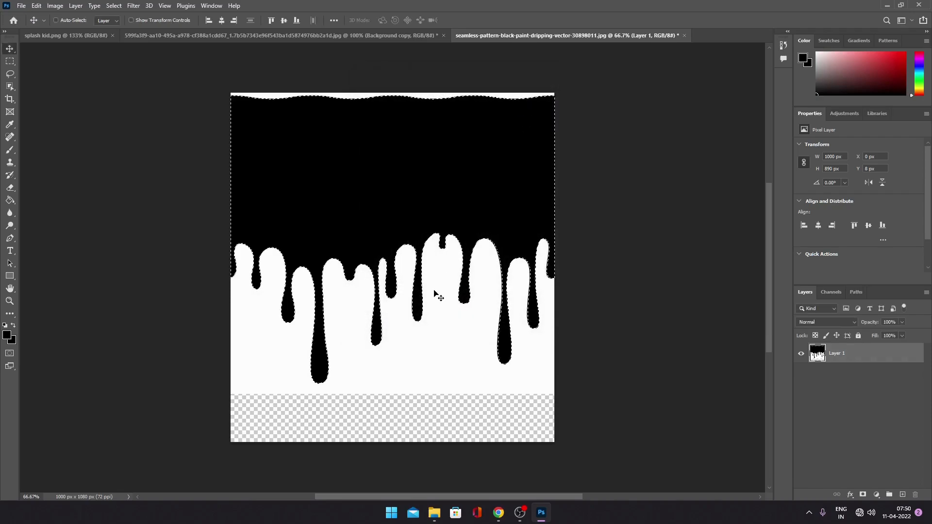
key(ctrl+j)
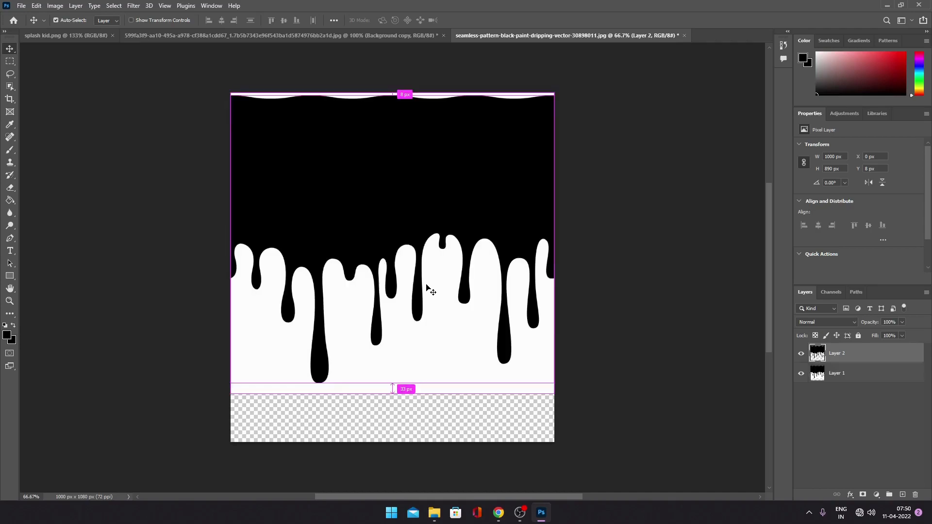
drag(847, 375, 914, 495)
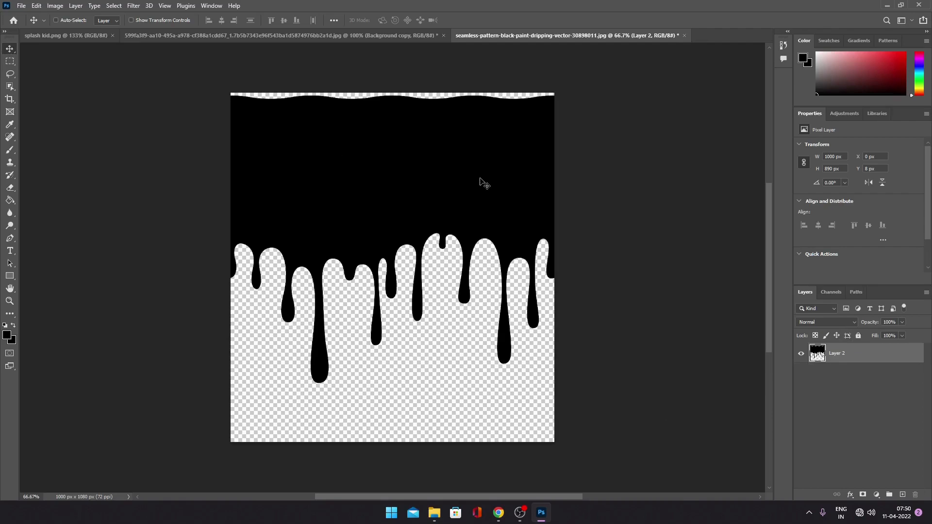
- Bring the black drip layer into the boy's photo and scale it down to about 34% over the hoodie
drag(474, 181, 312, 37)
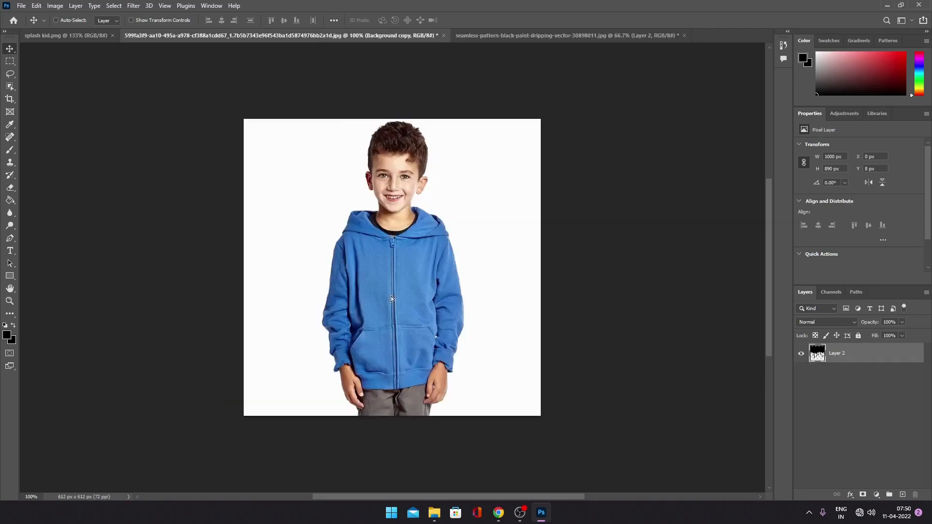
drag(391, 296, 391, 297)
key(ctrl+t)
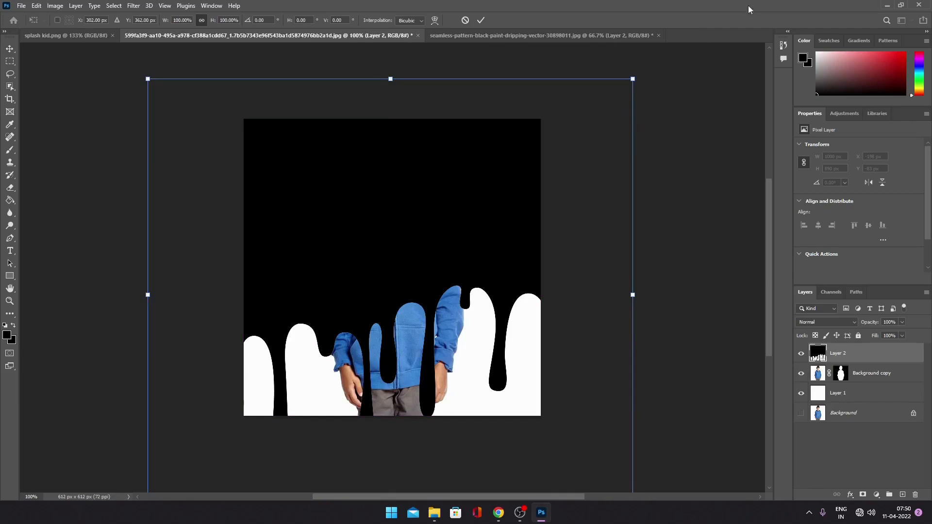
drag(634, 77, 470, 278)
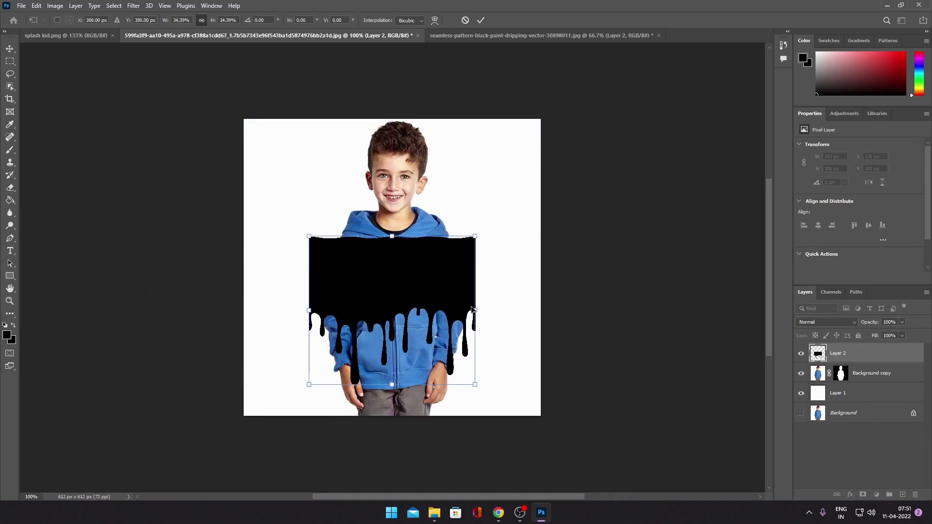
- Fine-tune the drip's position over the hoodie and scale it to 33.5%, applying the transform
scroll(480, 324, up, 12)
scroll(444, 316, up, 5)
mouse_move(433, 242)
mouse_down()
mouse_move(402, 238)
mouse_move(429, 234)
mouse_up()
scroll(429, 234, down, 13)
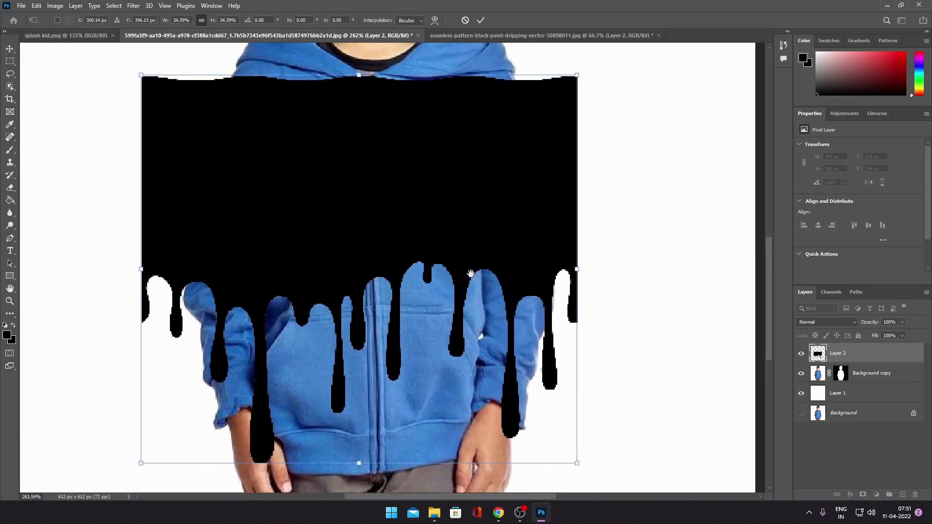
drag(471, 274, 478, 274)
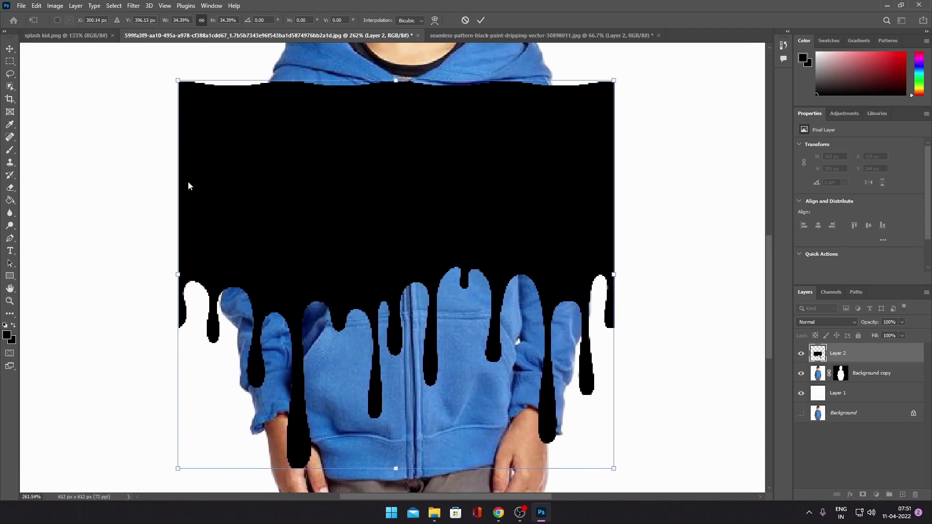
drag(177, 81, 188, 92)
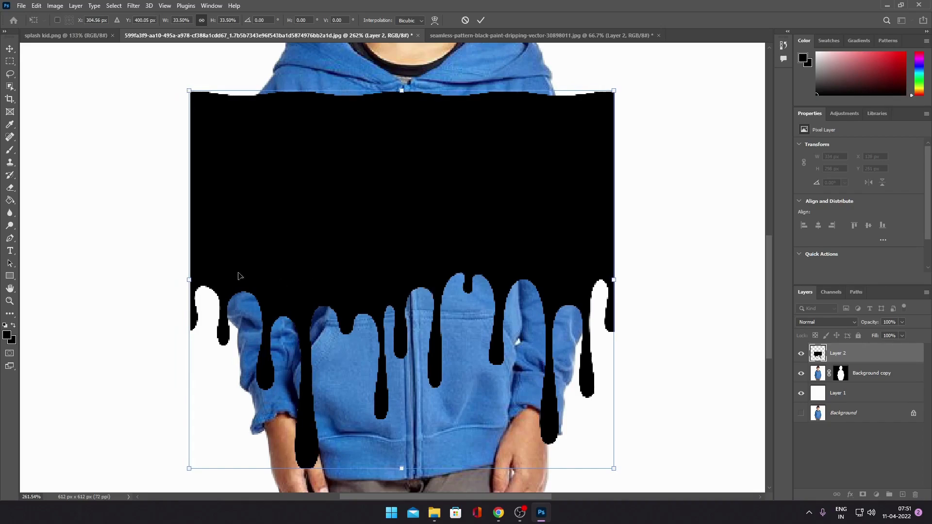
key(Return)
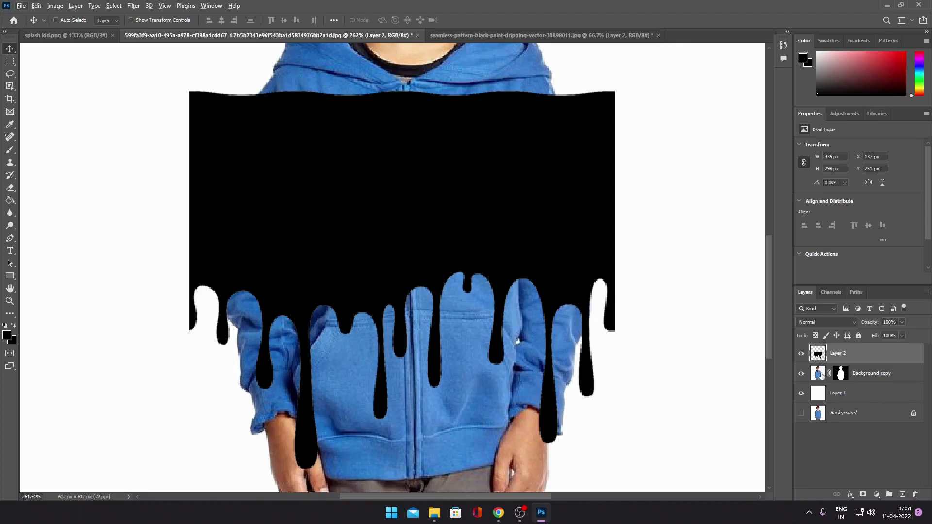
- Duplicate the masked Background copy layer, place the drip layer between the two copies, and hide the lower copy
drag(821, 375, 902, 493)
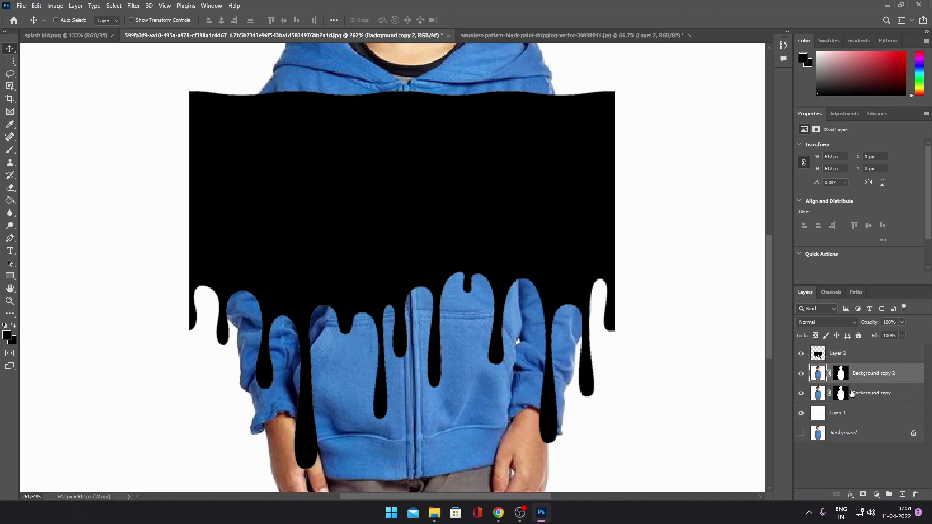
drag(817, 355, 824, 383)
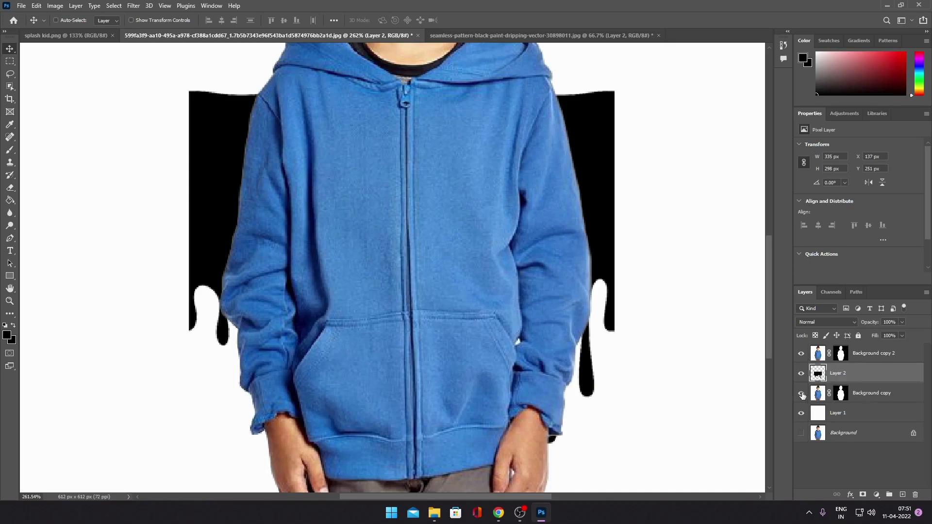
click(801, 394)
scroll(396, 312, down, 6)
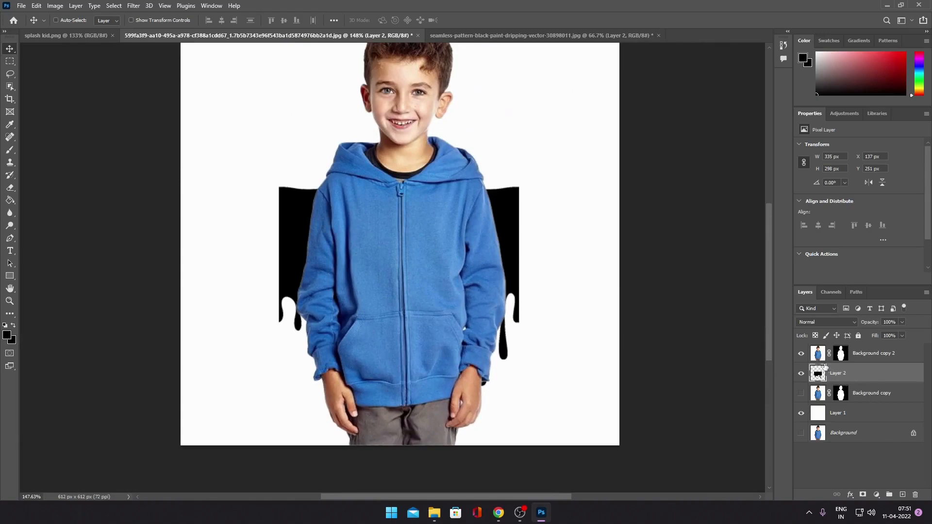
- Try clipping Background copy 2 to the drip layer and shifting the drip, and undo these changes
drag(821, 362, 871, 362)
alt+click(871, 361)
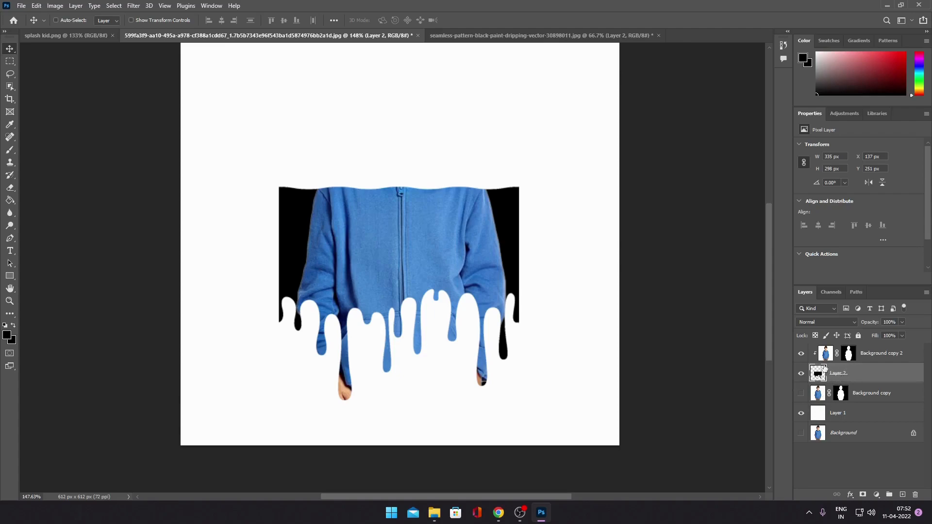
drag(447, 280, 479, 311)
key(ctrl)
key(ctrl+z)
key(ctrl+z)
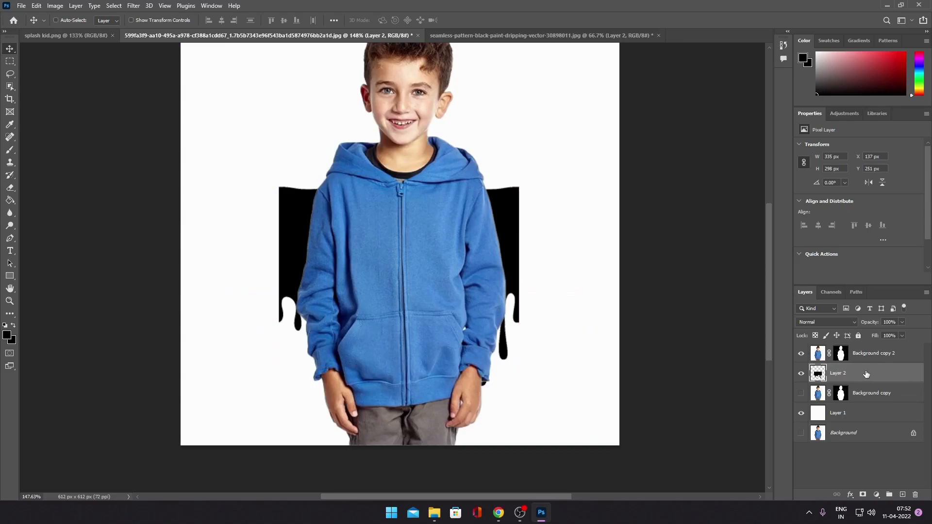
- Clip Background copy 2 to the drip layer, and show and select the lower Background copy layer
drag(854, 372, 854, 360)
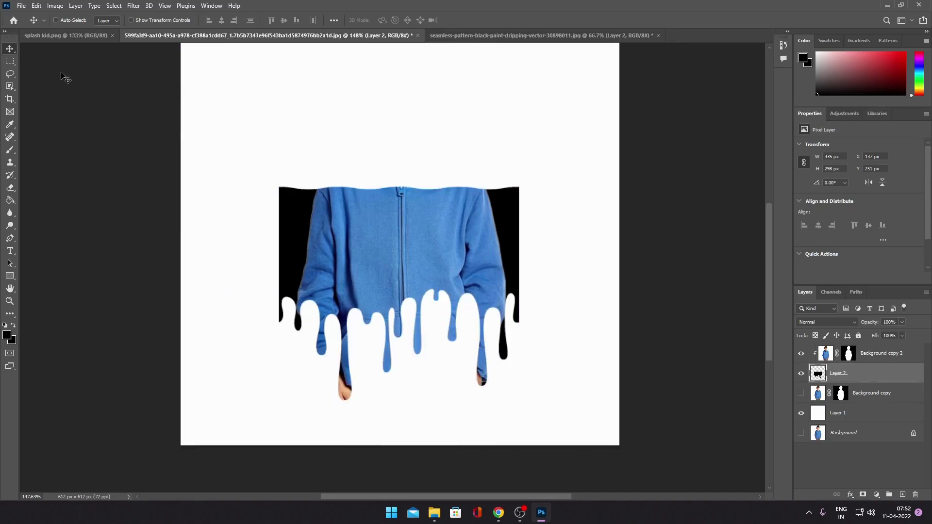
click(801, 394)
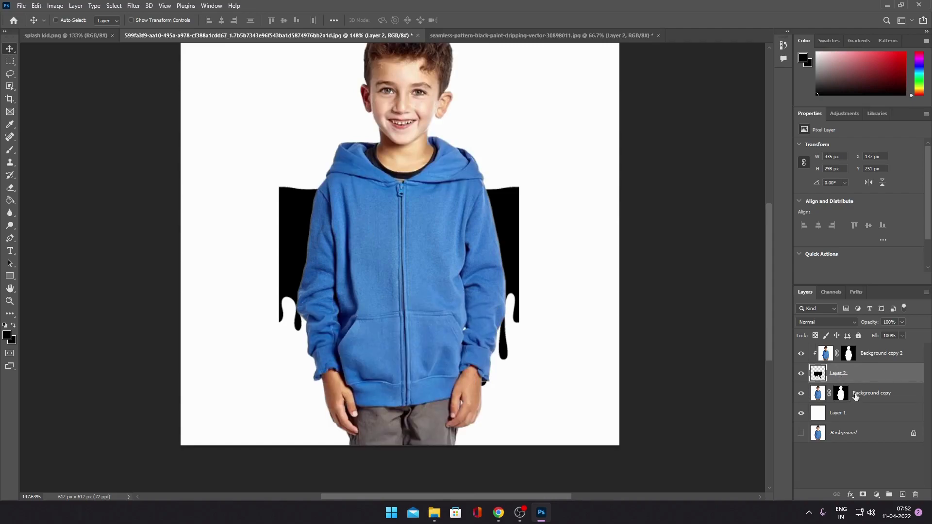
click(819, 394)
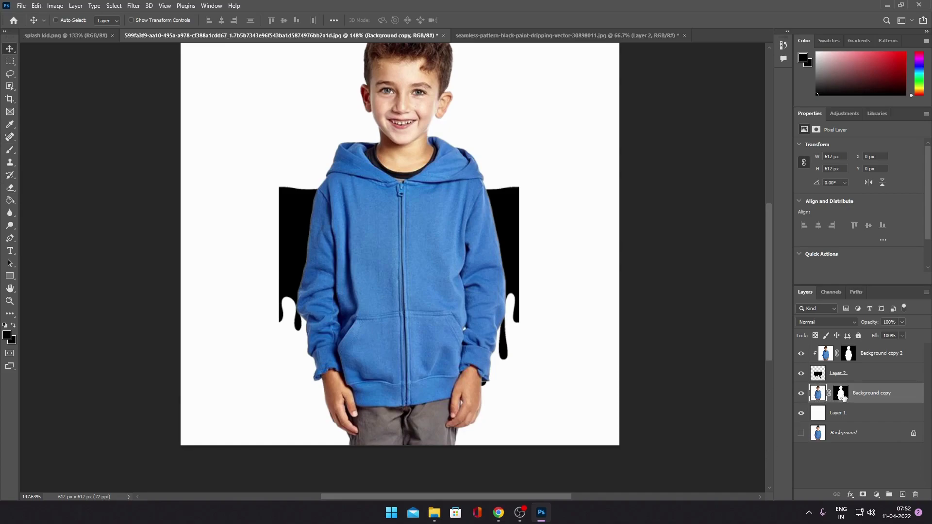
- Brush black on Background copy's layer mask to hide the hoodie bottom, hands and trousers around the drips
click(842, 397)
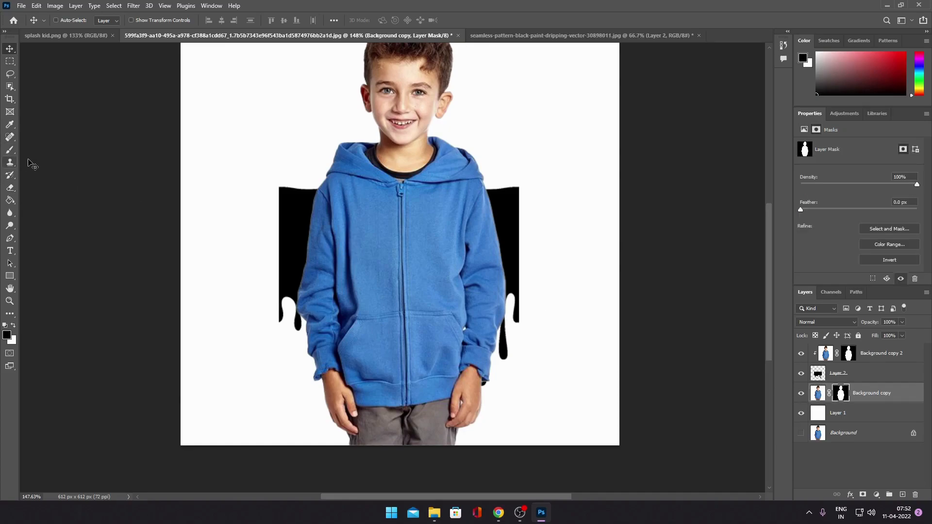
click(10, 151)
drag(290, 337, 360, 334)
drag(296, 401, 561, 401)
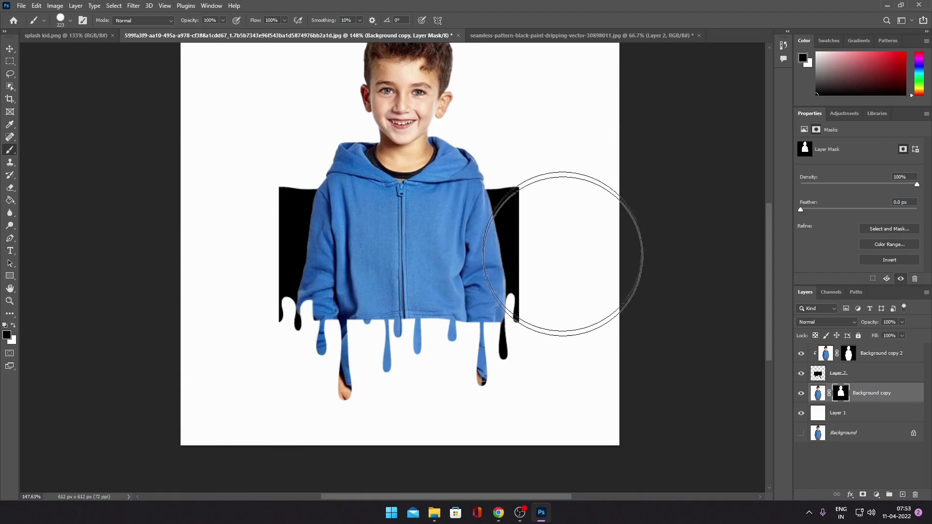
- Isolate the Background copy layer, mask out more of the hoodie's lower edge with black, and show the other layers again
alt+click(801, 395)
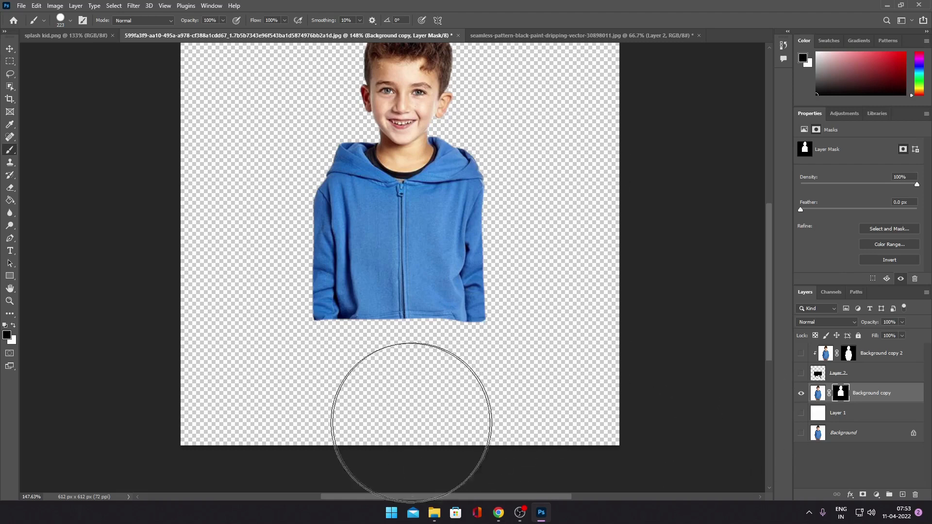
mouse_move(234, 245)
mouse_down()
mouse_move(238, 294)
mouse_move(263, 344)
mouse_move(351, 379)
mouse_move(517, 381)
mouse_move(560, 358)
mouse_move(554, 301)
mouse_move(569, 284)
mouse_move(462, 378)
mouse_up()
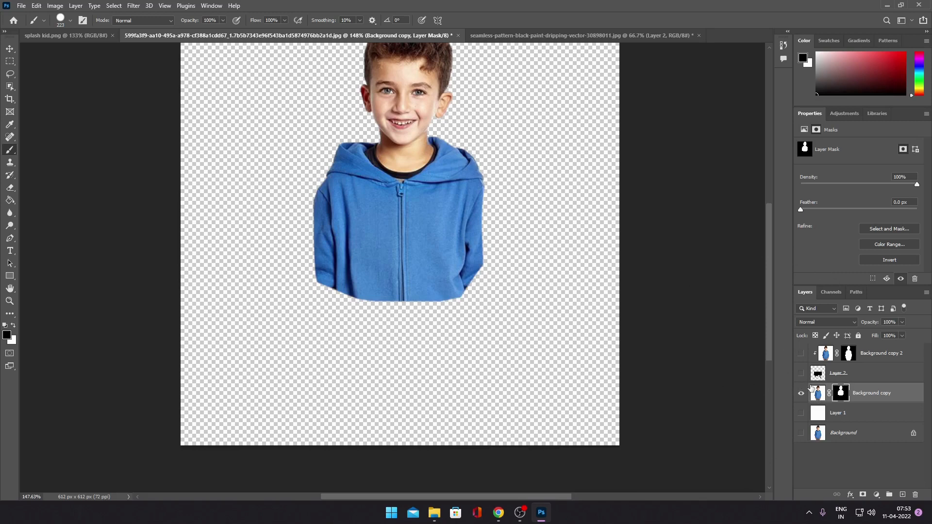
scroll(405, 227, up, 3)
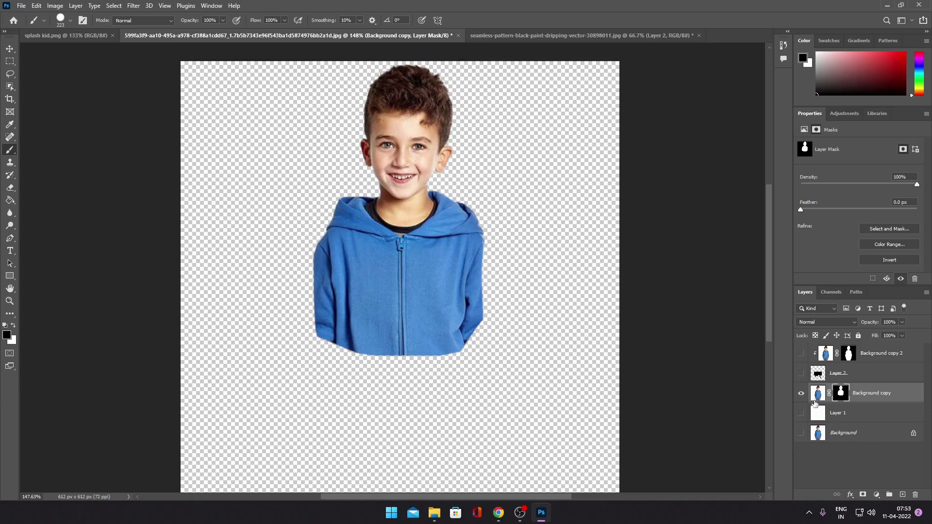
alt+click(801, 393)
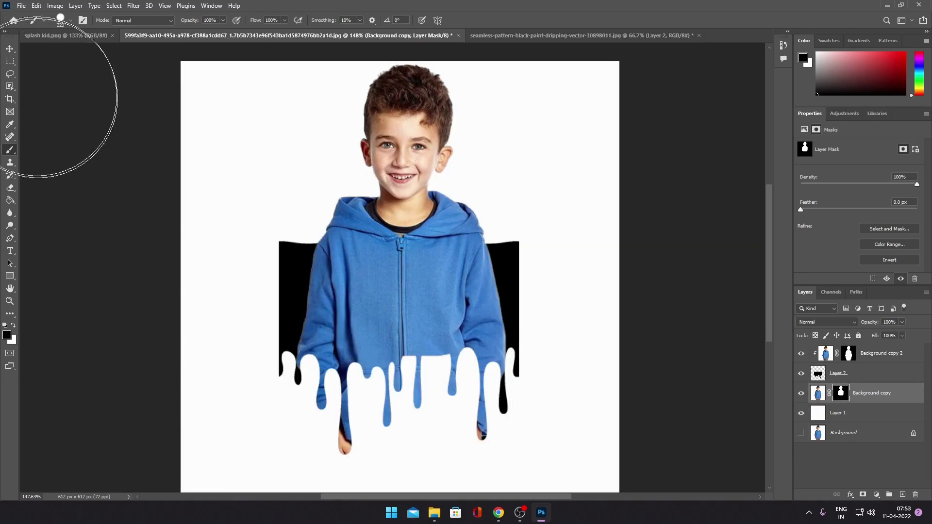
- Add a layer mask to Layer 2 and brush away the black area beside the hoodie's left sleeve
click(821, 376)
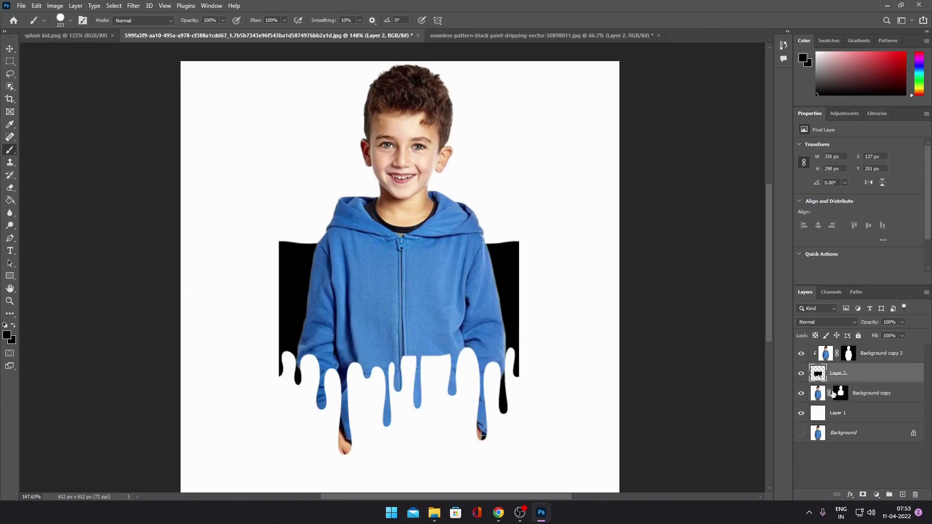
click(862, 495)
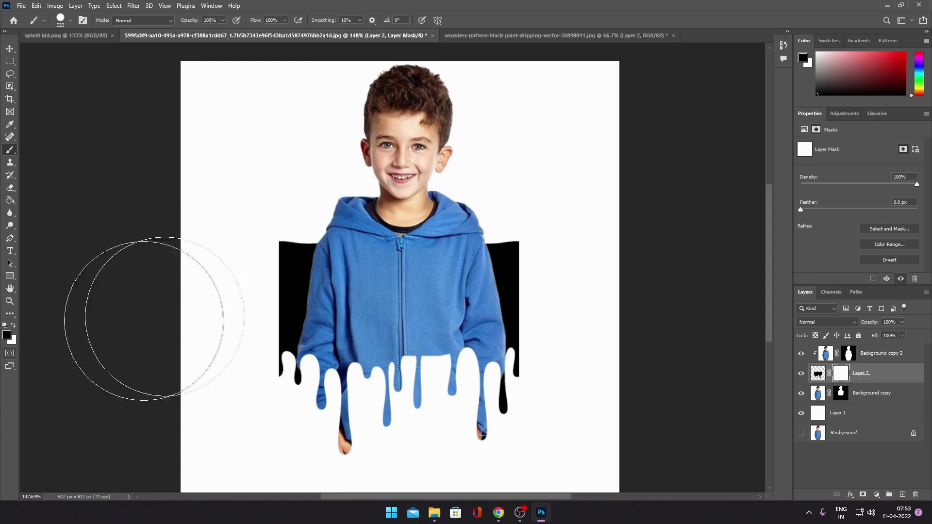
drag(209, 250, 237, 225)
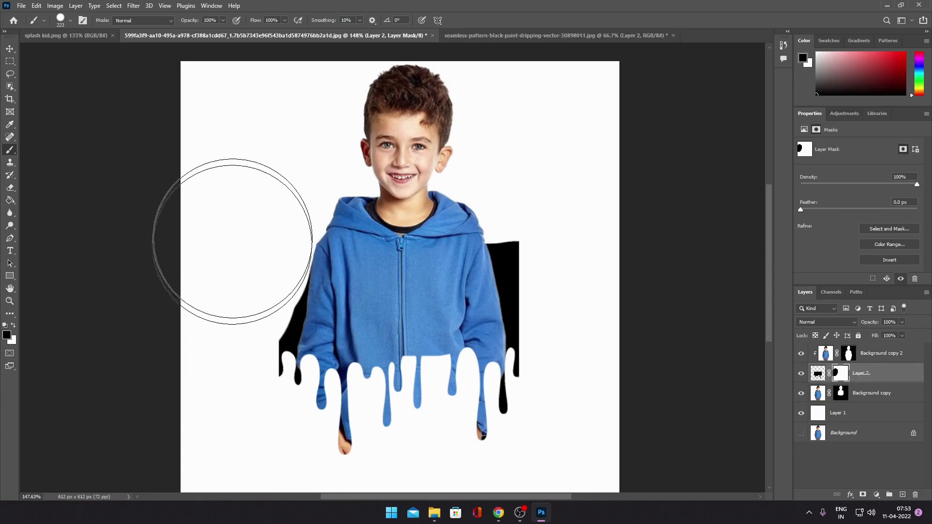
mouse_move(243, 214)
mouse_down()
mouse_move(232, 303)
mouse_move(240, 416)
mouse_move(212, 430)
mouse_up()
key(ctrl+z)
drag(237, 298, 177, 306)
- Refine Layer 2's mask with a smaller black brush to remove the black fringe along the left sleeve
scroll(289, 353, up, 3)
scroll(289, 344, up, 1)
mouse_move(301, 104)
mouse_down()
mouse_move(263, 424)
mouse_move(263, 392)
mouse_move(270, 431)
mouse_move(298, 430)
mouse_move(301, 392)
mouse_move(315, 383)
mouse_move(298, 354)
mouse_move(286, 293)
mouse_move(289, 191)
mouse_up()
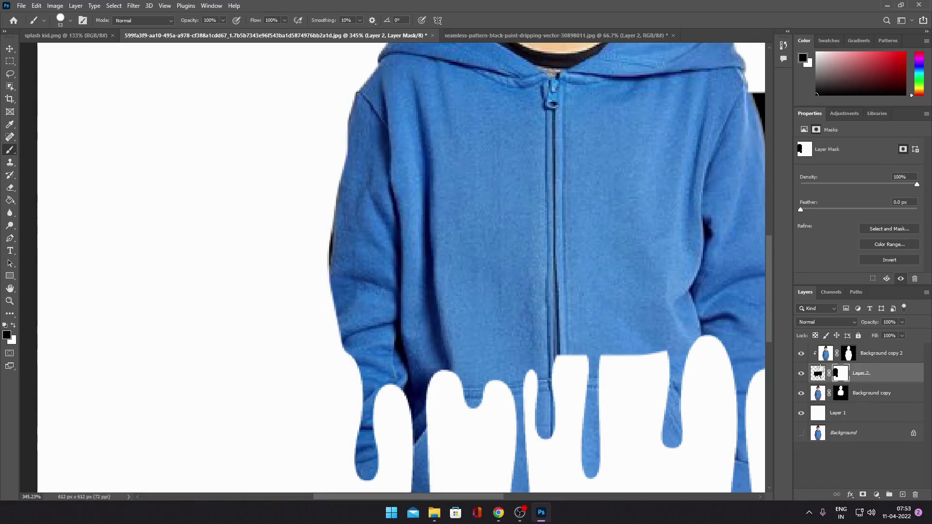
drag(314, 154, 301, 252)
key(ctrl+z)
mouse_move(304, 178)
mouse_down()
mouse_move(293, 195)
mouse_move(290, 315)
mouse_up()
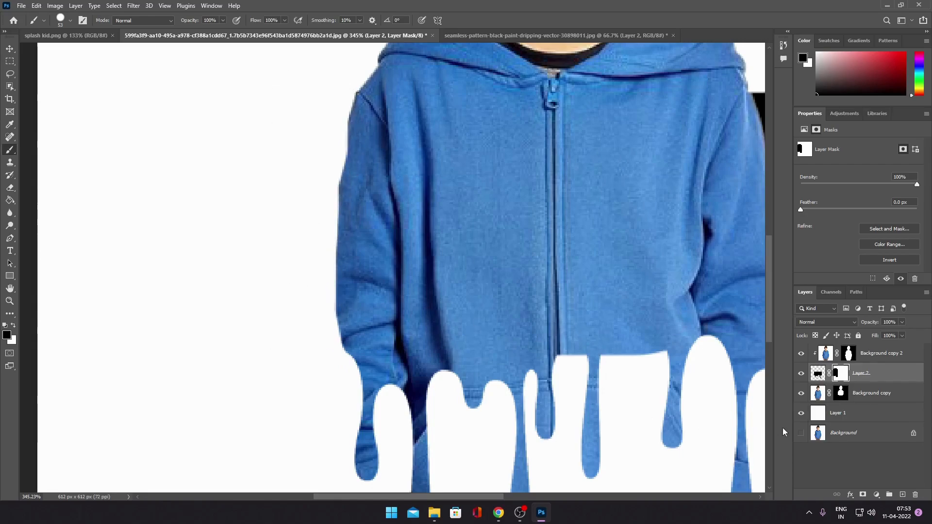
- Paint white on Background copy's mask to restore the outer edge of the left sleeve
click(840, 393)
key(x)
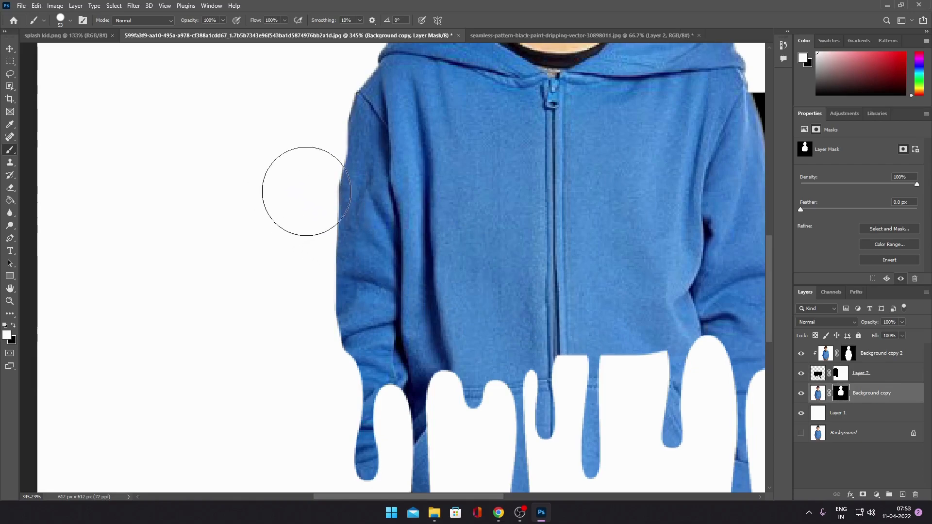
mouse_move(377, 215)
mouse_down()
mouse_move(374, 272)
mouse_move(384, 268)
mouse_move(378, 183)
mouse_move(378, 316)
mouse_move(374, 266)
mouse_move(389, 167)
mouse_move(371, 240)
mouse_move(374, 274)
mouse_up()
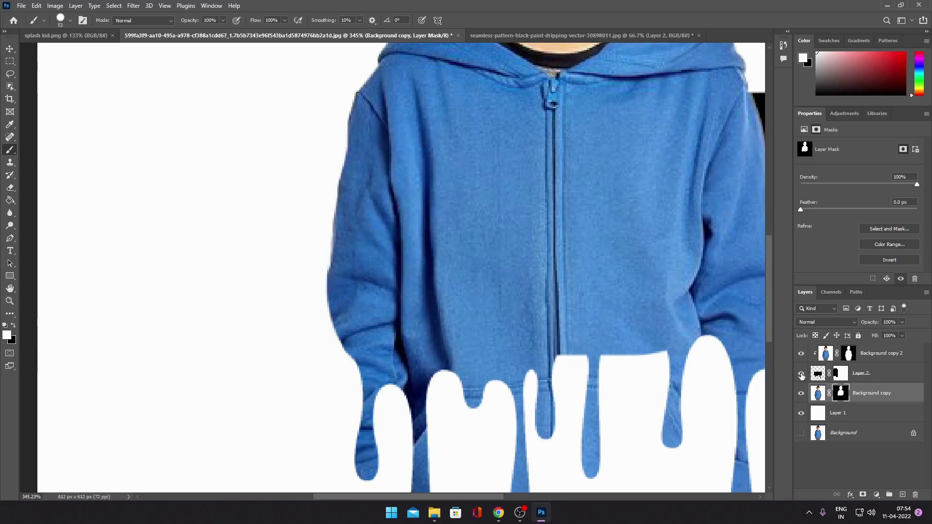
- Undo a stray white stroke on Layer 2's mask, and trim the left sleeve's outer edge with black on Background copy's mask
click(841, 372)
drag(292, 237, 292, 271)
key(ctrl+z)
key(x)
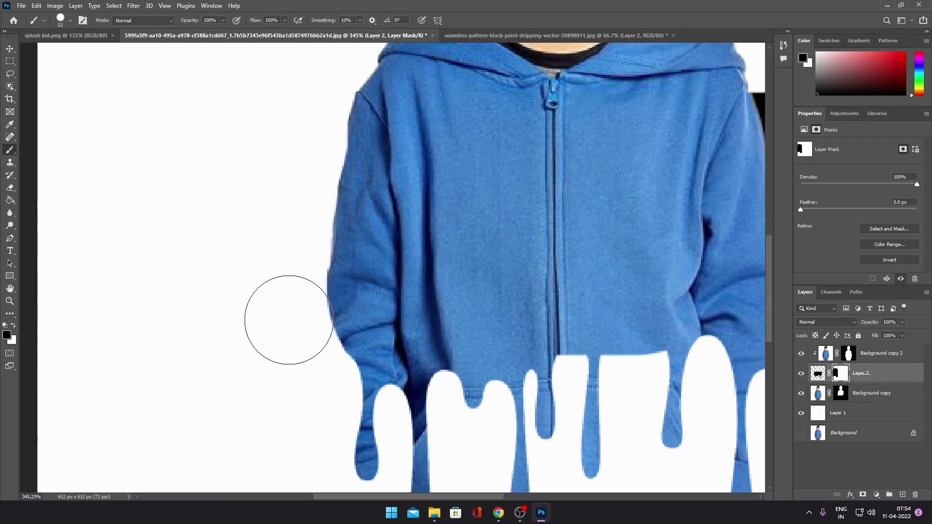
click(836, 394)
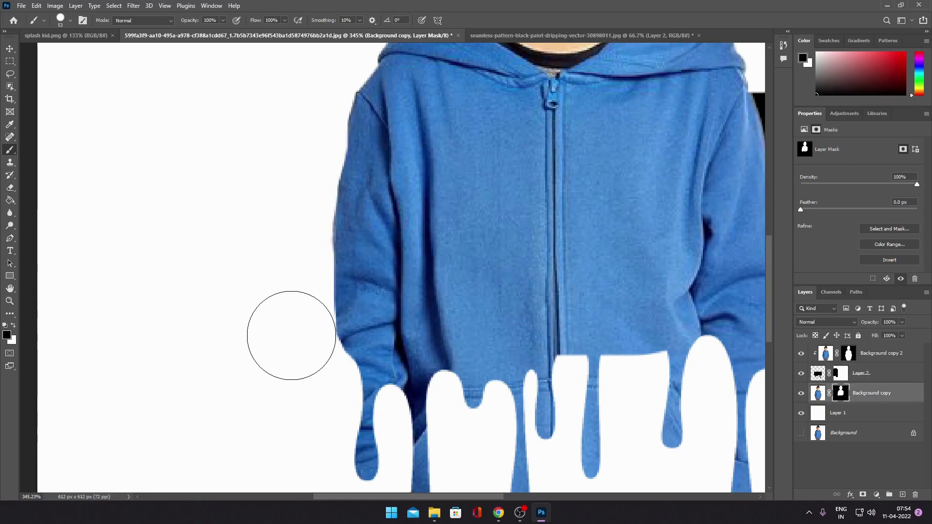
- Paint black on Layer 2's mask to remove the black area beside the hoodie's right sleeve
scroll(297, 265, down, 5)
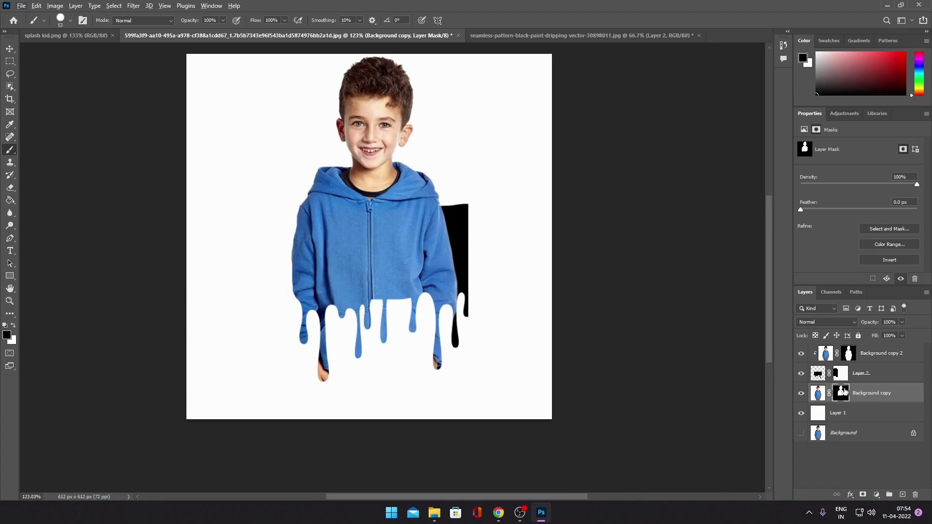
scroll(433, 288, up, 3)
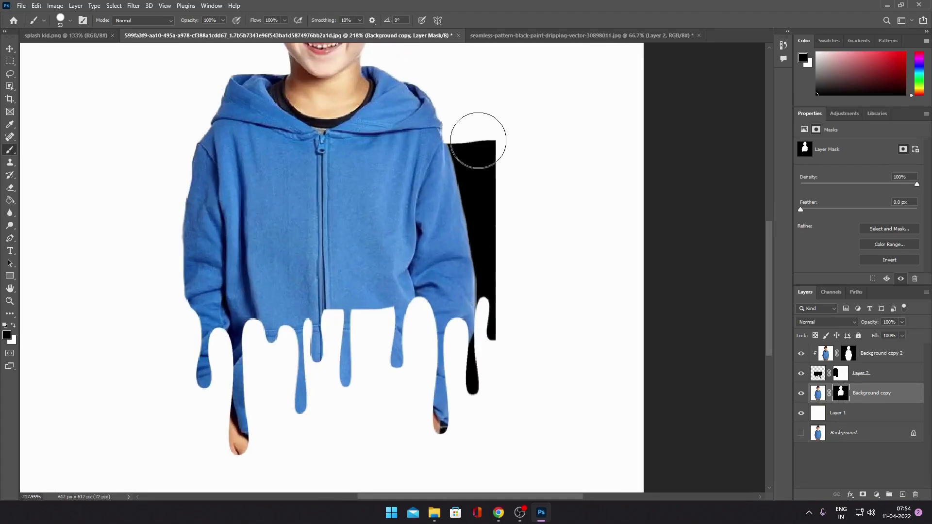
click(842, 378)
mouse_move(478, 77)
mouse_down()
mouse_move(501, 132)
mouse_move(468, 131)
mouse_move(496, 192)
mouse_move(506, 250)
mouse_move(476, 146)
mouse_move(509, 335)
mouse_up()
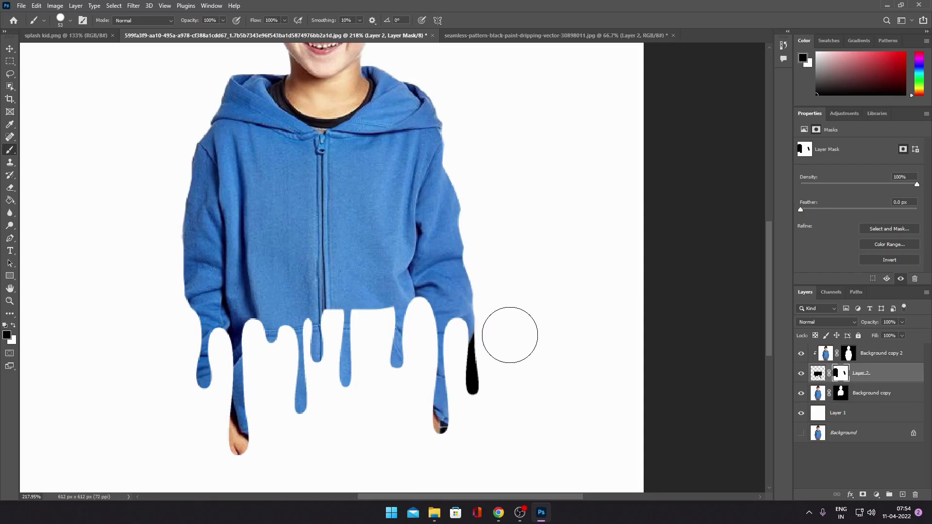
- Paint white on Background copy's mask to restore the outer edge of the right sleeve
click(840, 393)
click(420, 112)
key(x)
mouse_move(421, 132)
mouse_down()
mouse_move(457, 249)
mouse_move(458, 304)
mouse_up()
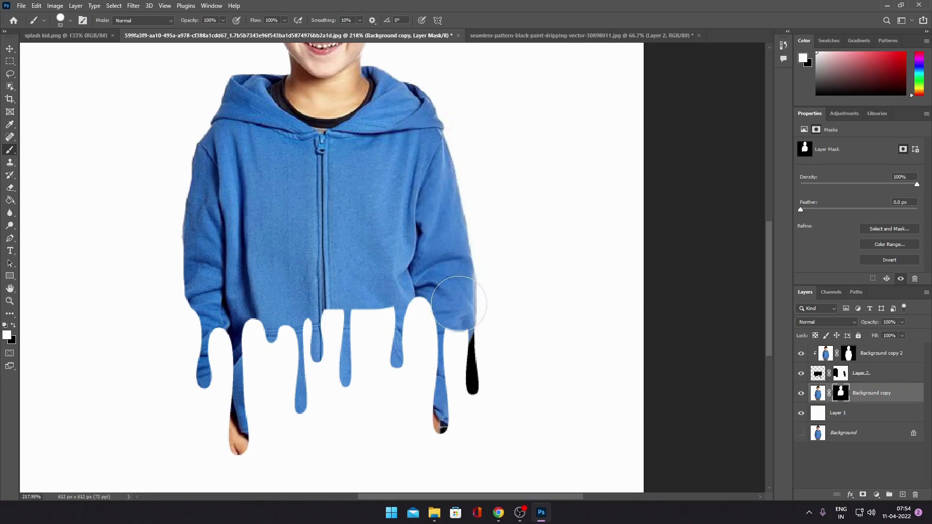
- Try trimming the right cuff on Background copy's mask and hiding the black drip below it on Layer 2's mask
click(840, 372)
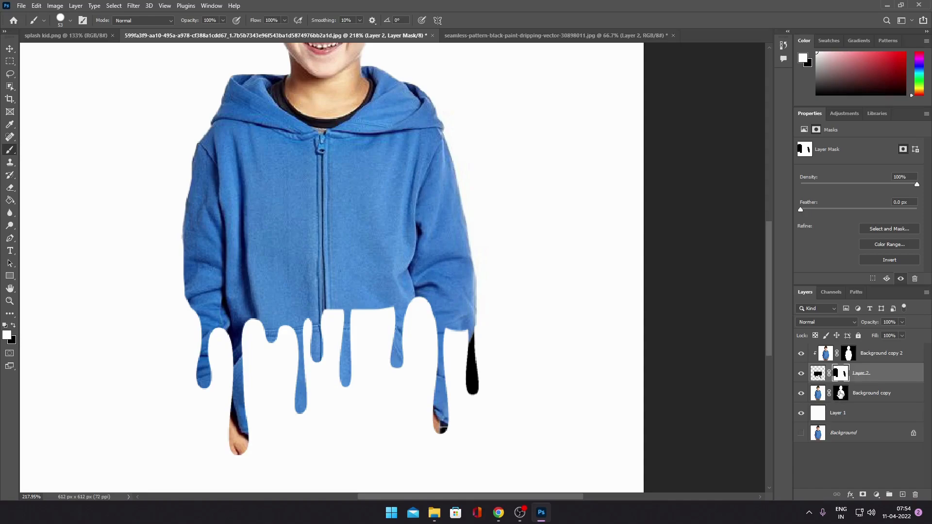
click(840, 393)
click(460, 338)
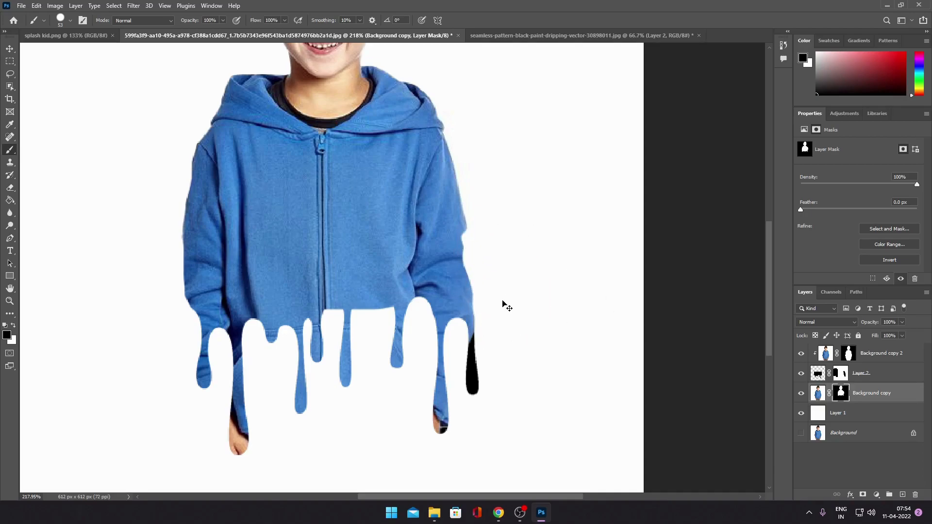
key(x)
key(x)
drag(439, 327, 491, 368)
click(840, 373)
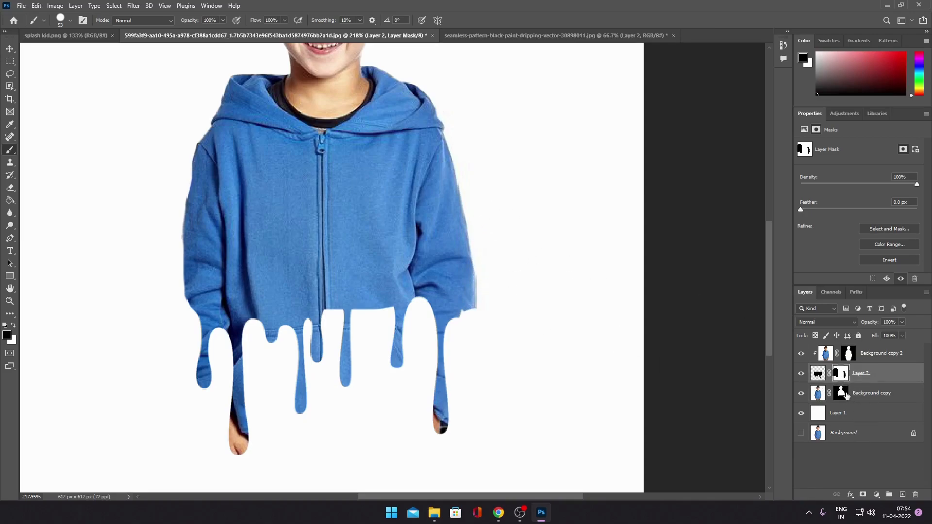
- Try trimming the right sleeve on Background copy's mask, undo the stroke, and repaint the cuff in white
click(845, 394)
drag(494, 262, 483, 308)
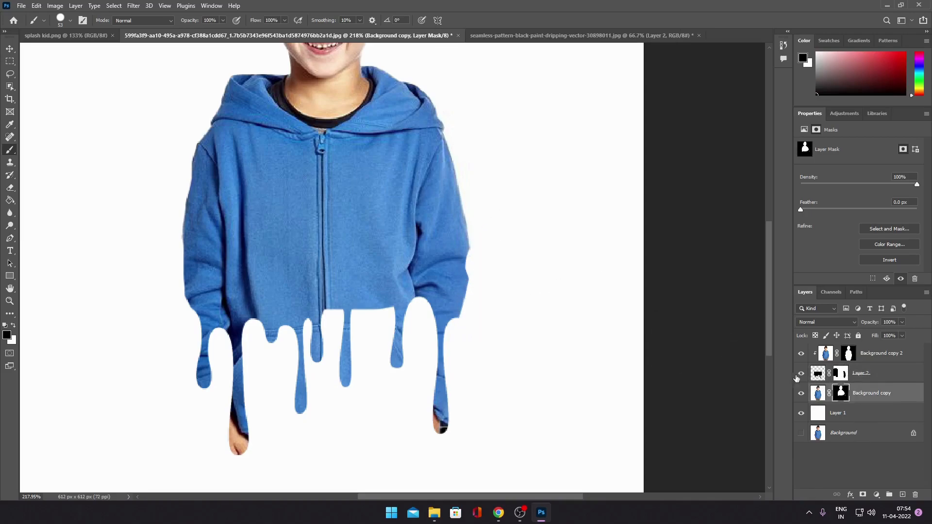
key(ctrl+z)
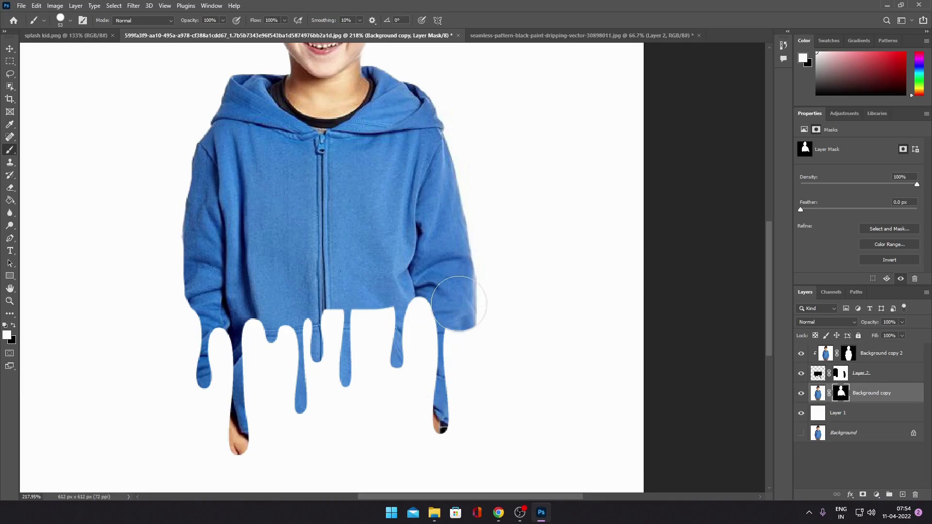
drag(466, 326, 462, 284)
key(x)
- Bring back the rightmost drip with white on Layer 2's mask and hide the black area beside the sleeve with black
click(848, 379)
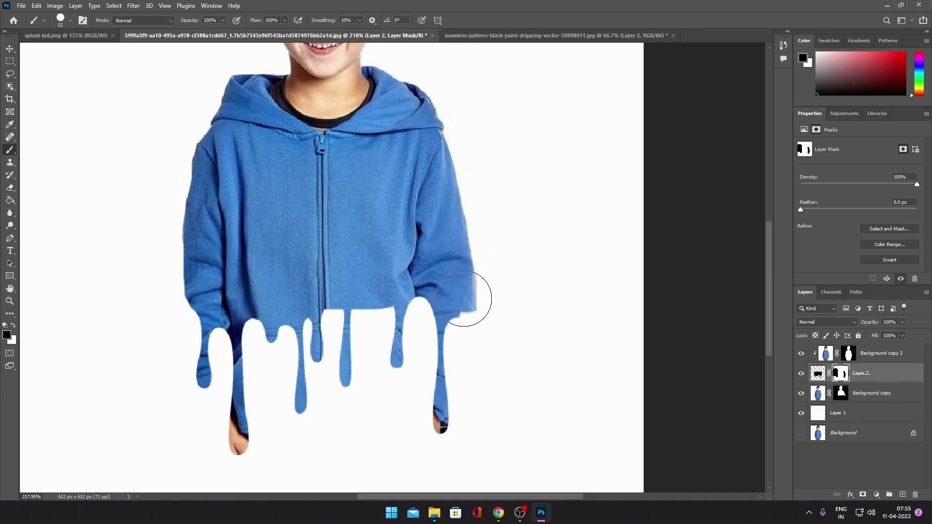
mouse_move(467, 294)
mouse_down()
mouse_move(488, 249)
mouse_move(478, 311)
mouse_move(502, 408)
mouse_up()
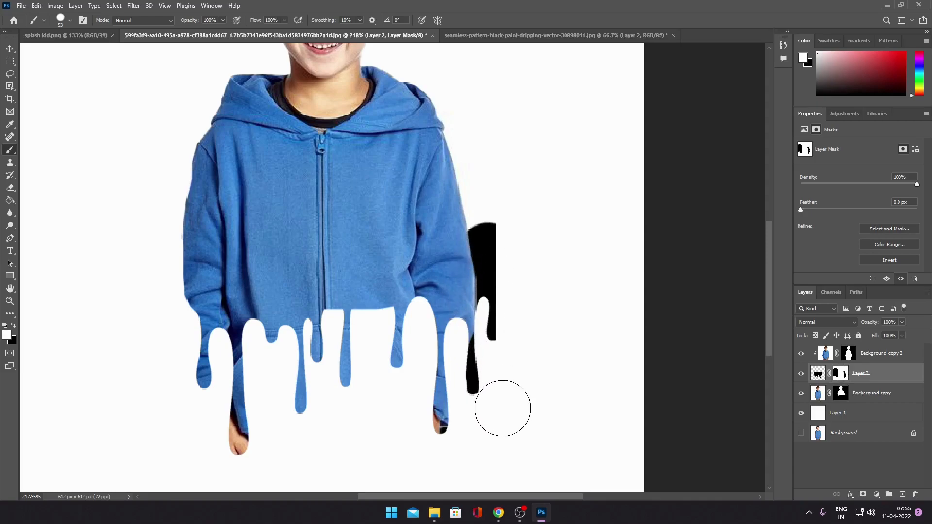
key(x)
drag(482, 209, 510, 327)
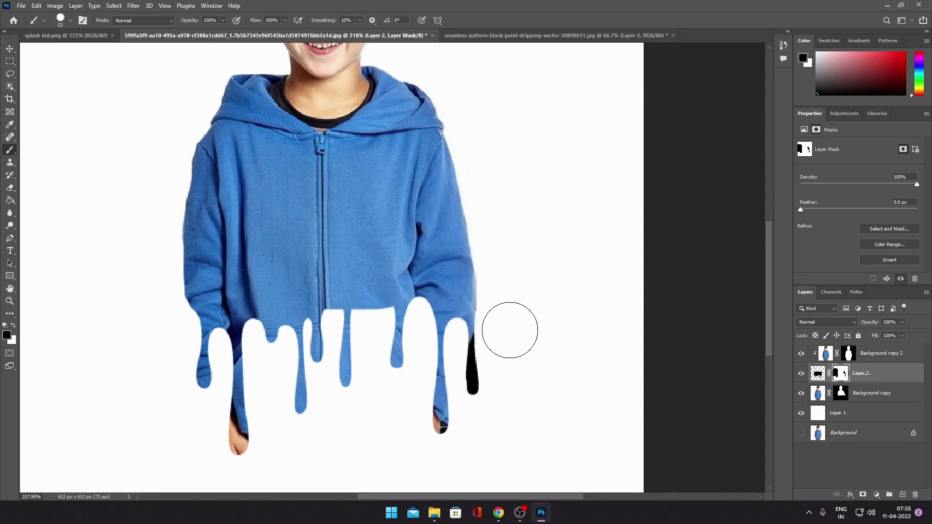
click(863, 398)
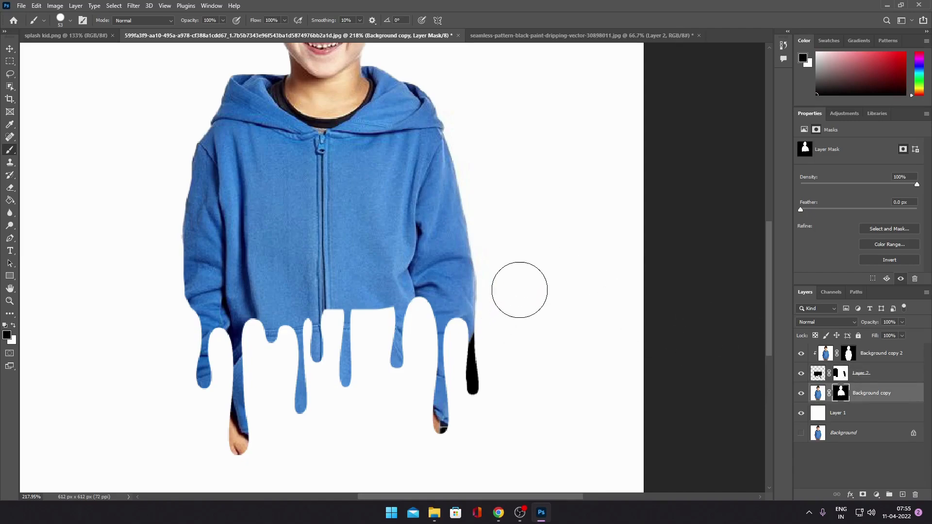
- Merge Background copy 2, Layer 2 and Background copy into a single layer
scroll(514, 298, down, 5)
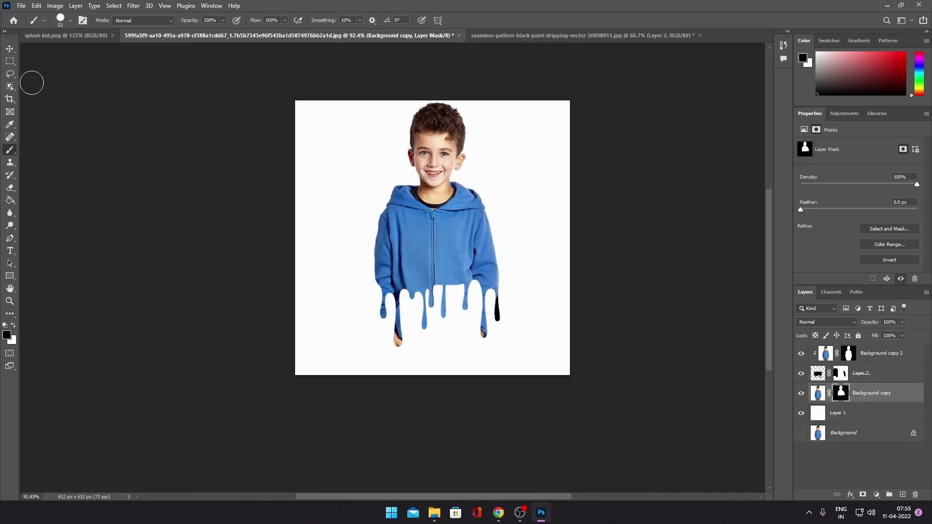
click(11, 50)
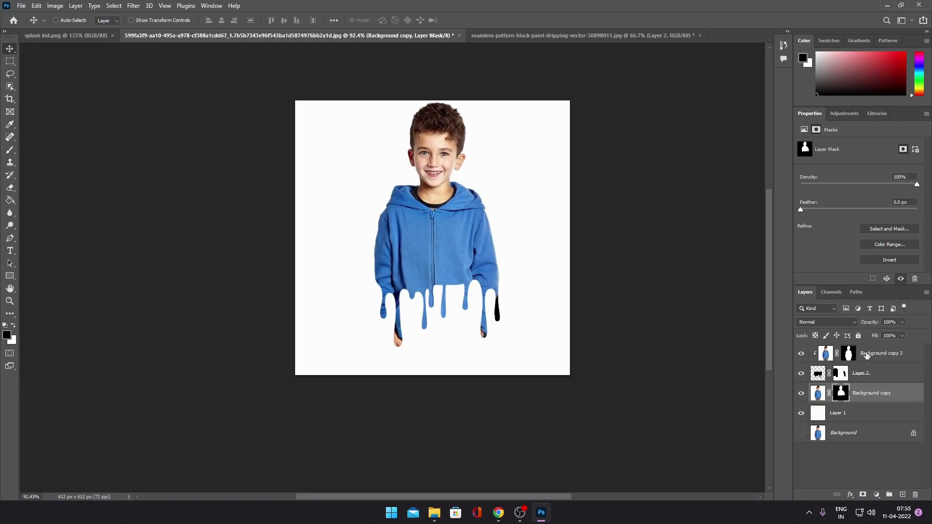
shift+click(887, 354)
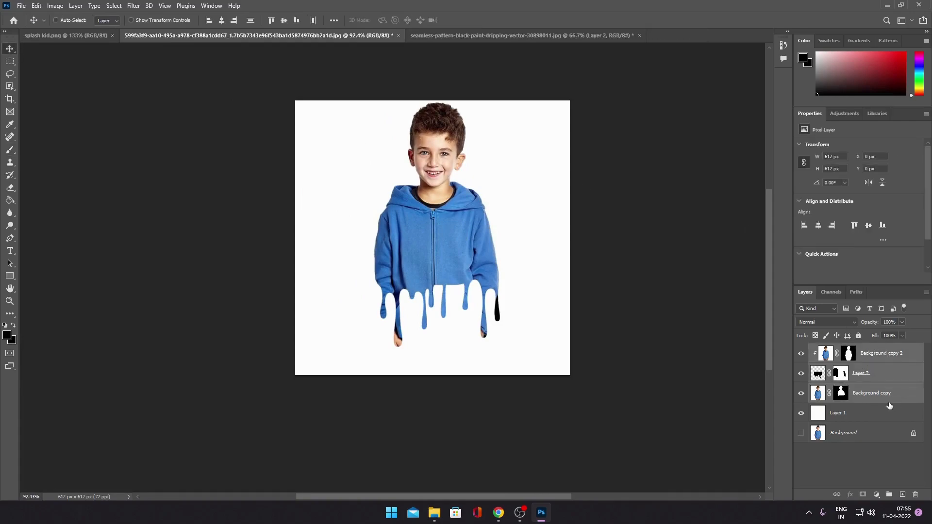
click(888, 397)
shift+click(876, 353)
right_click(889, 370)
click(793, 379)
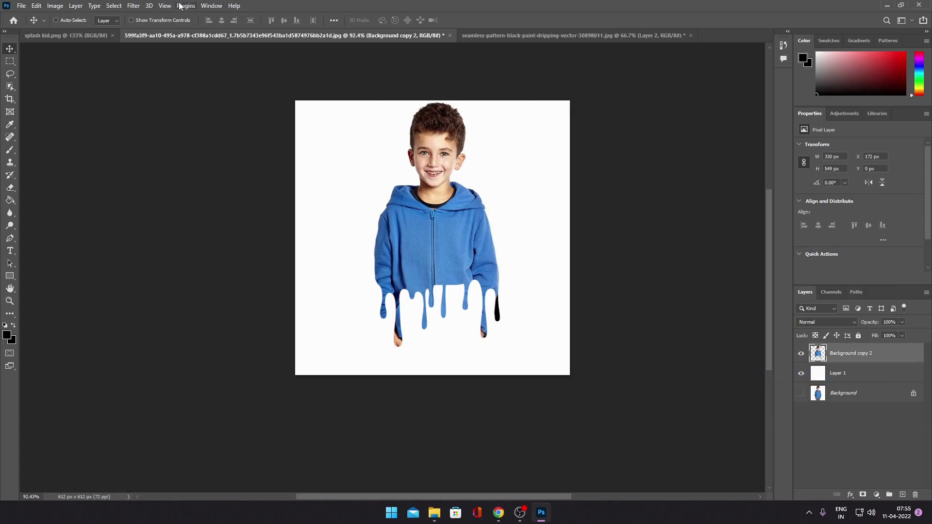
- In the Camera Raw filter, set temperature +2, tint -4, exposure +0.25, contrast +3, whites +21, blacks +8 and saturation -1
click(134, 6)
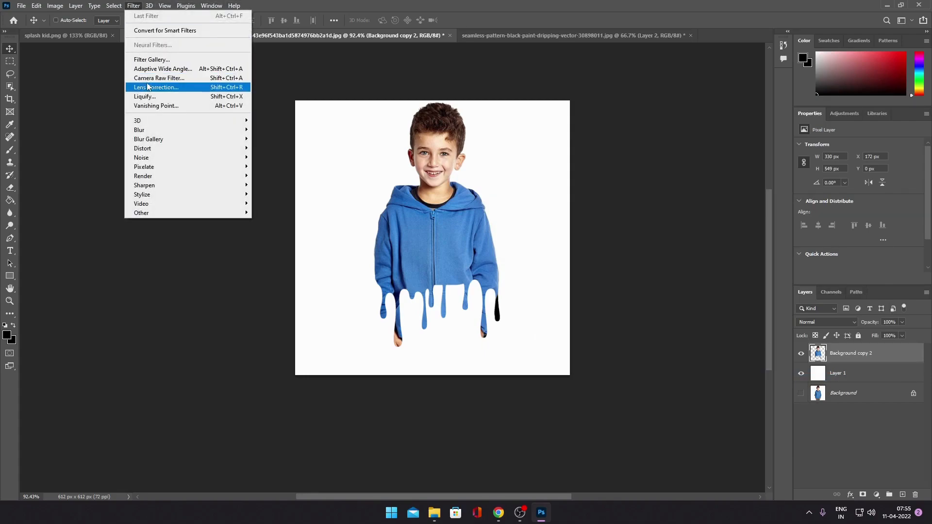
click(193, 88)
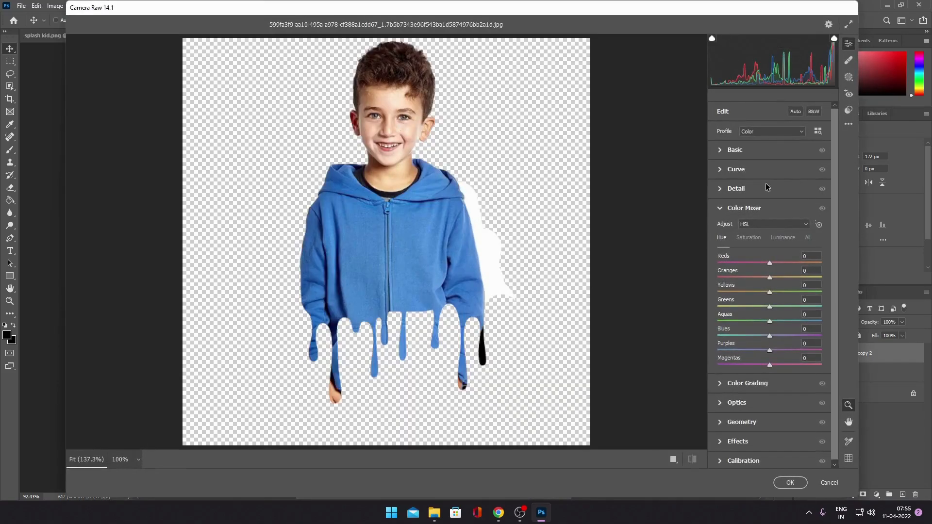
click(734, 150)
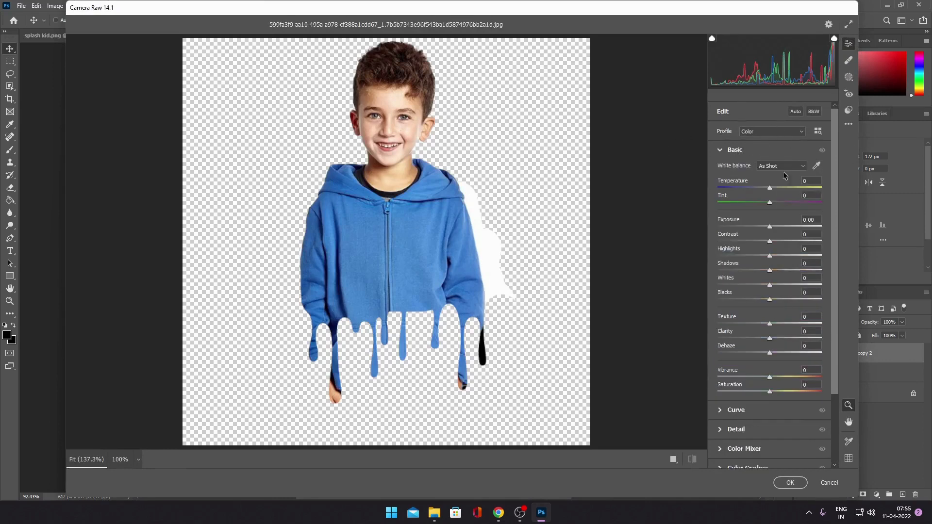
drag(775, 191, 771, 242)
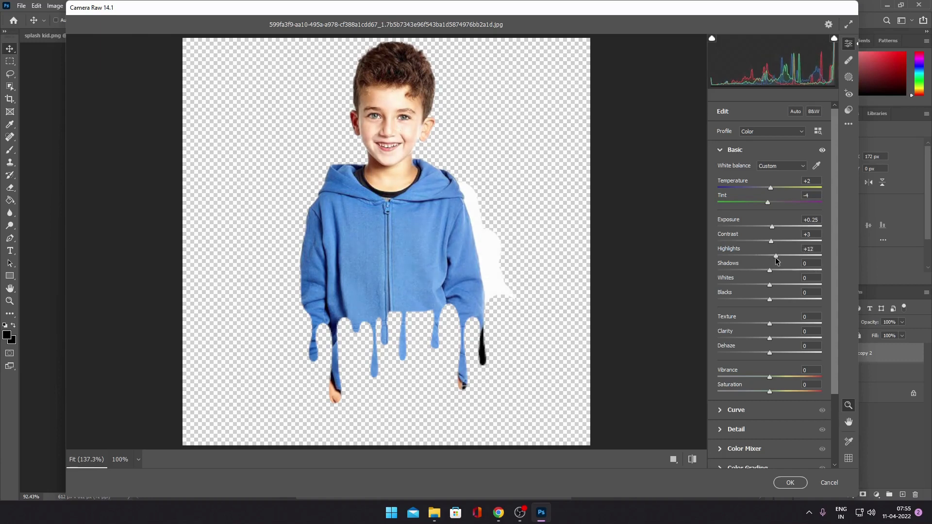
mouse_move(769, 285)
mouse_down()
mouse_move(758, 284)
mouse_move(782, 285)
mouse_up()
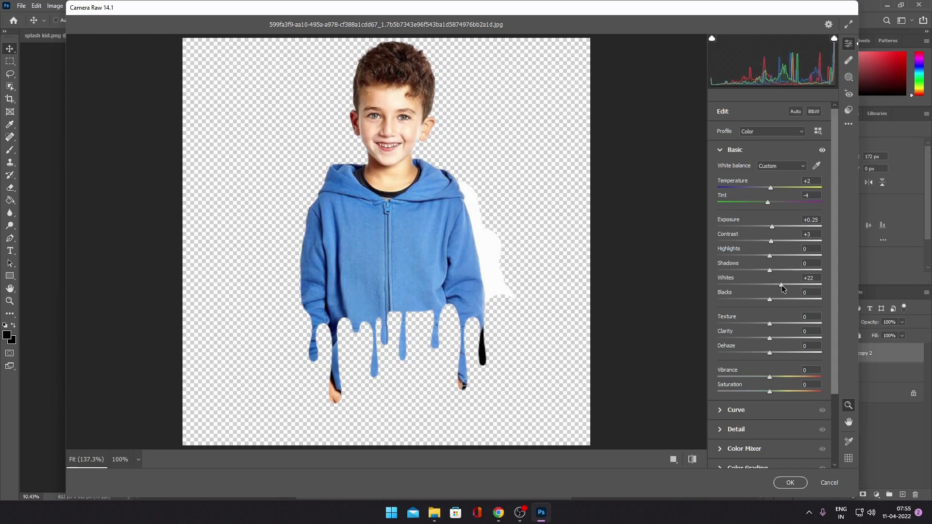
mouse_move(758, 301)
mouse_down()
mouse_move(773, 300)
mouse_move(776, 309)
mouse_move(769, 307)
mouse_up()
- Tune the oranges in the HSL Color Mixer with saturation +10, luminance +14 and a slight hue shift
scroll(774, 333, down, 3)
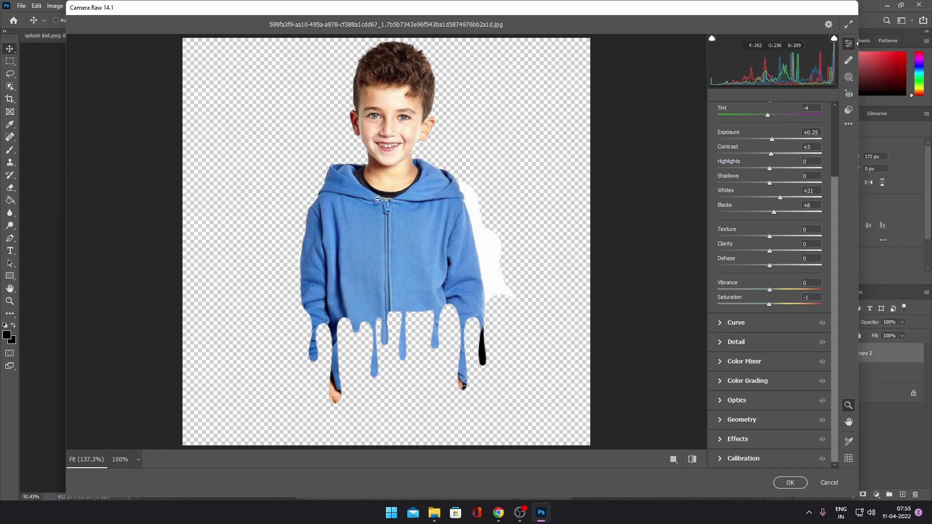
click(727, 365)
click(754, 239)
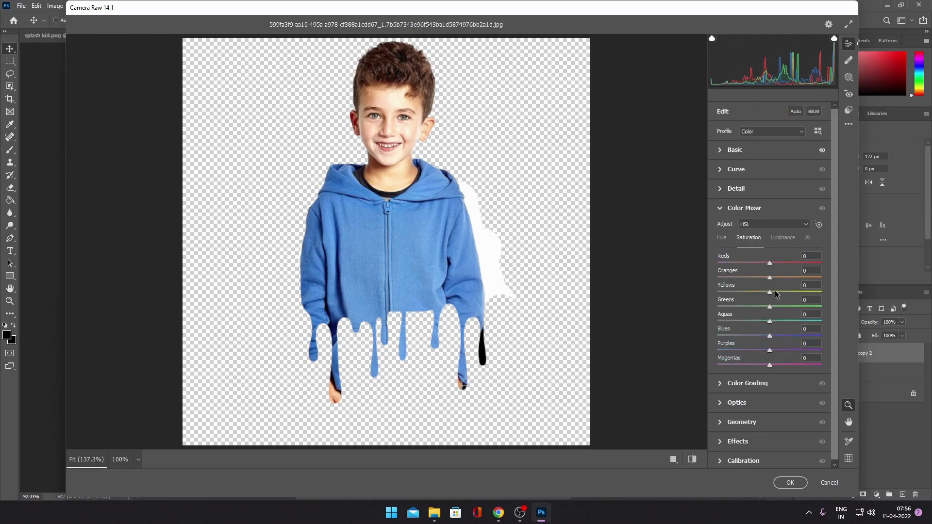
mouse_move(768, 277)
mouse_down()
mouse_move(756, 270)
mouse_move(843, 276)
mouse_move(758, 277)
mouse_move(779, 278)
mouse_up()
click(781, 239)
click(722, 237)
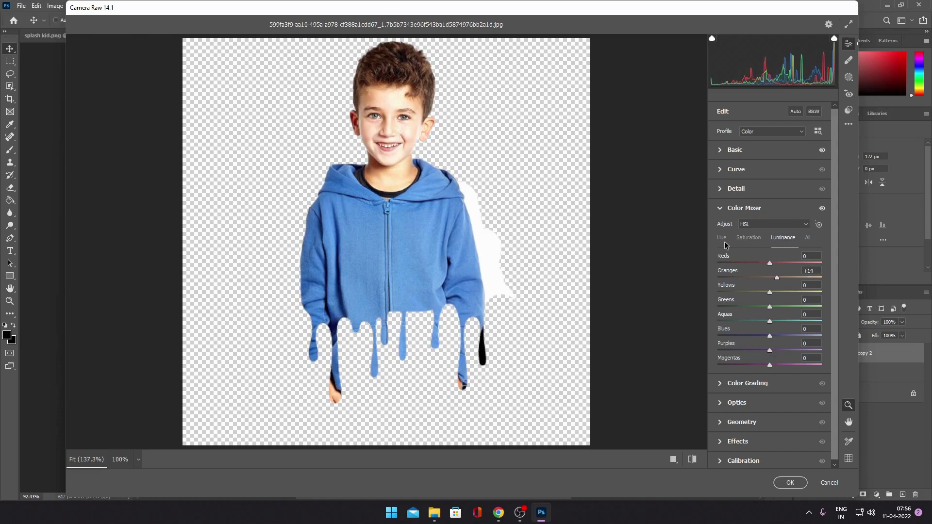
mouse_move(768, 275)
mouse_down()
mouse_move(774, 280)
mouse_move(756, 277)
mouse_move(774, 280)
mouse_up()
- Raise the blues' saturation to +66 in the Color Mixer and apply the Camera Raw adjustments
click(750, 238)
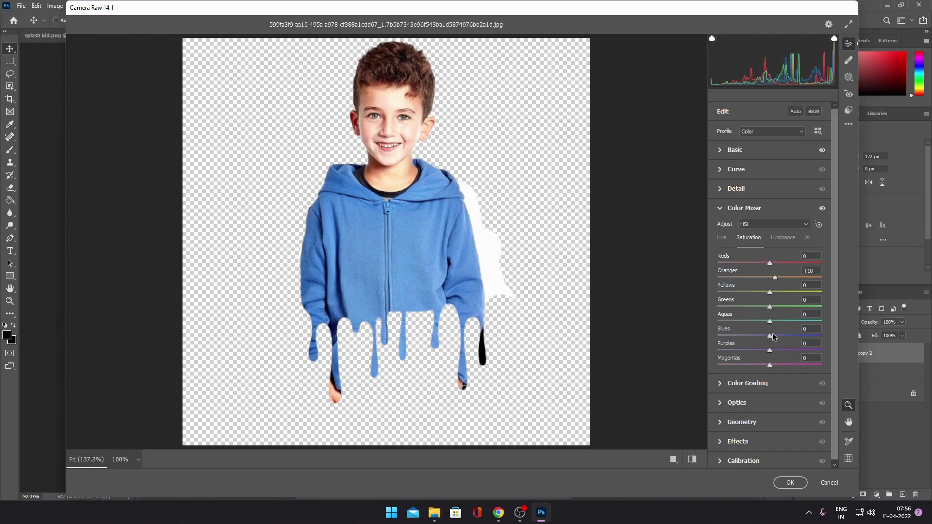
drag(771, 337, 804, 336)
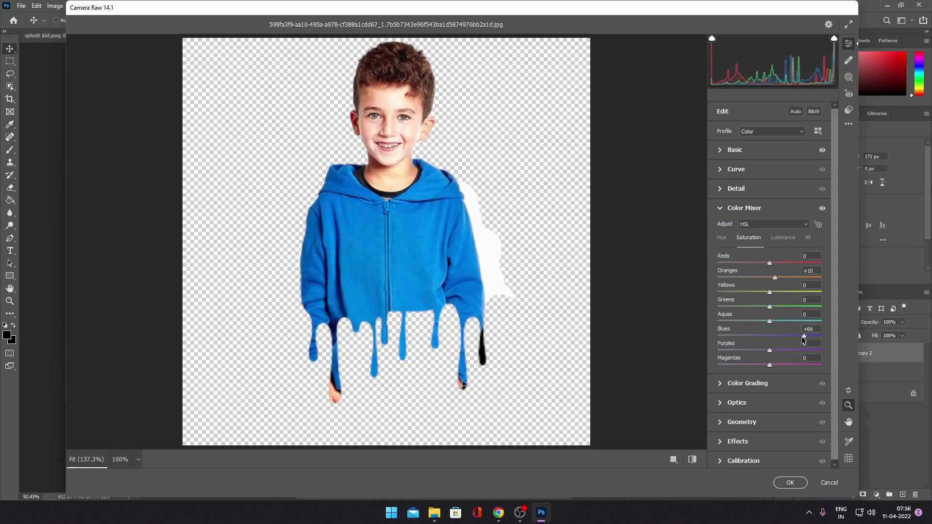
click(801, 485)
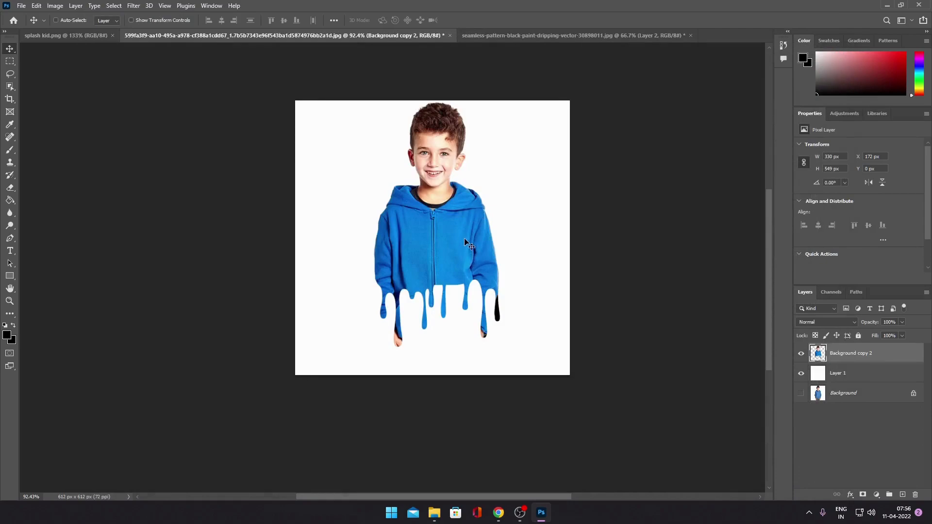
- Move the merged boy cutout down and to the left on the canvas, to about X 150 px, Y 22 px
drag(473, 237, 458, 240)
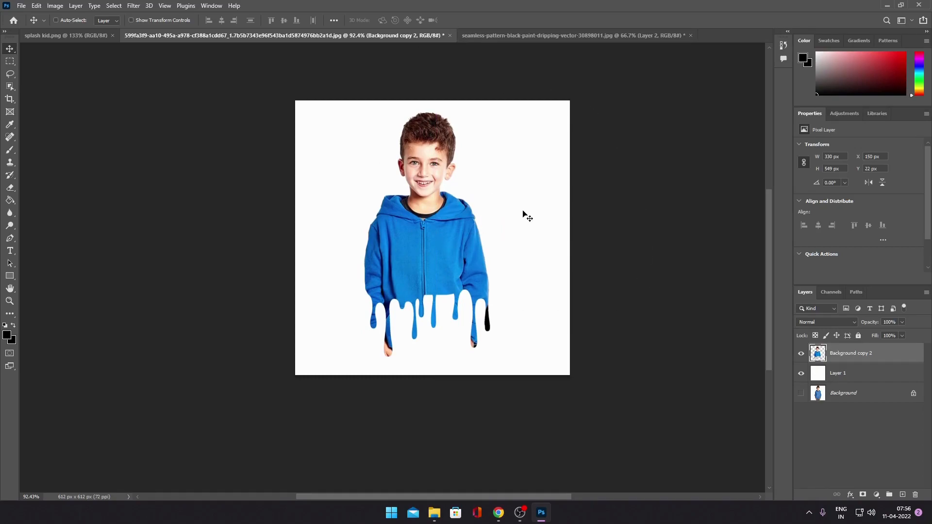
scroll(427, 144, up, 5)
scroll(474, 185, down, 2)
scroll(474, 189, up, 2)
scroll(474, 189, down, 3)
drag(604, 252, 552, 215)
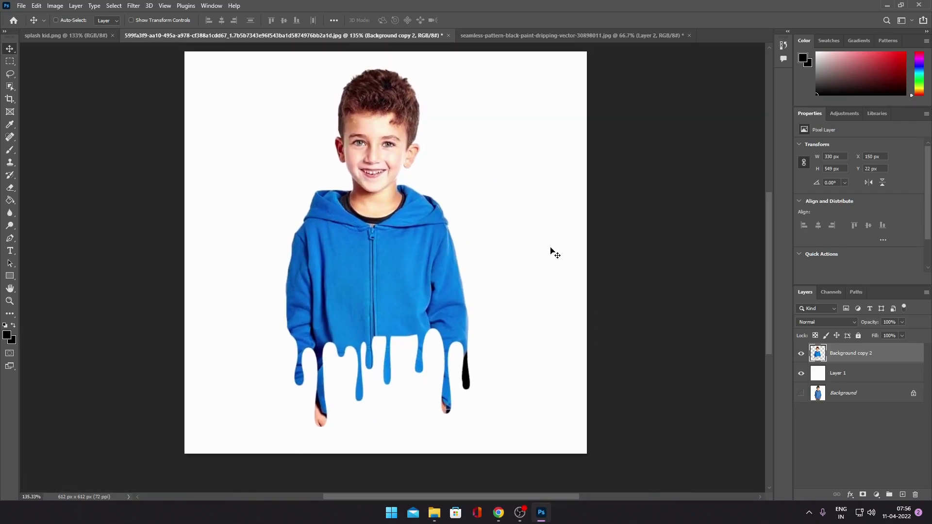